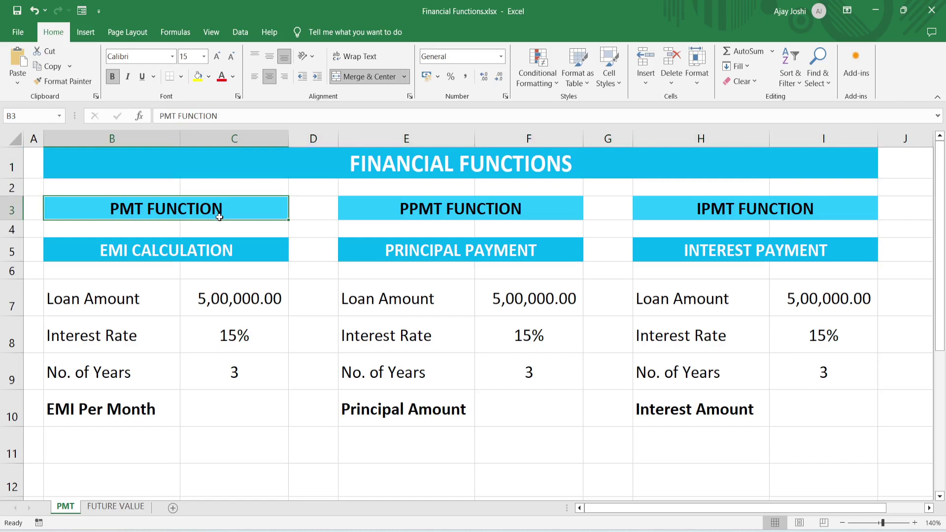
click(433, 208)
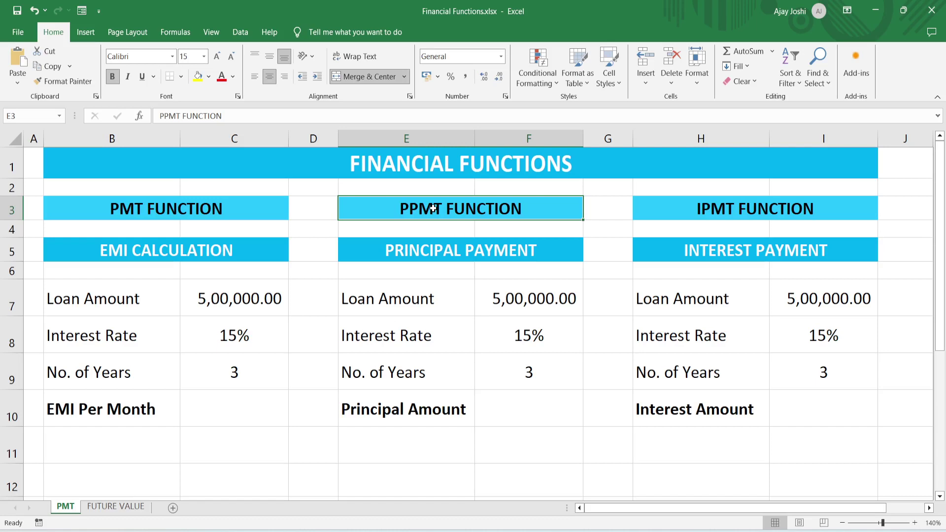
click(786, 211)
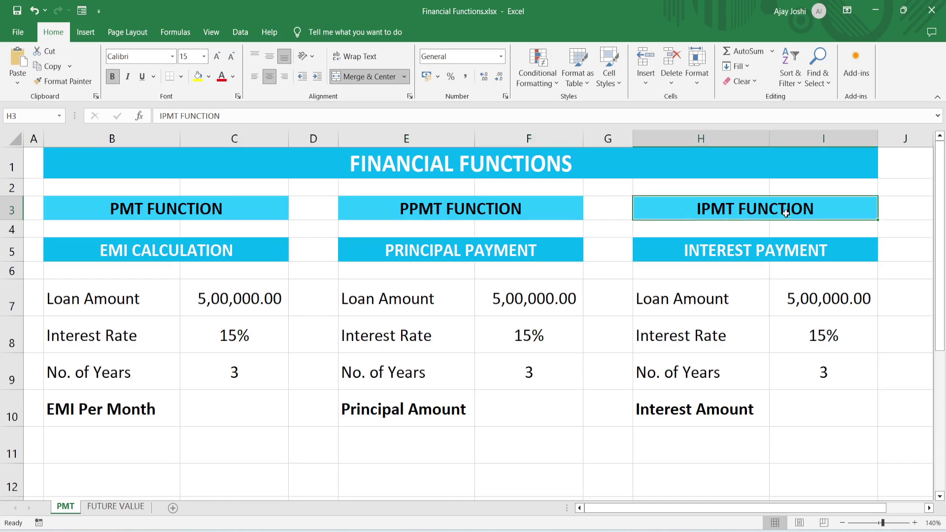
click(51, 214)
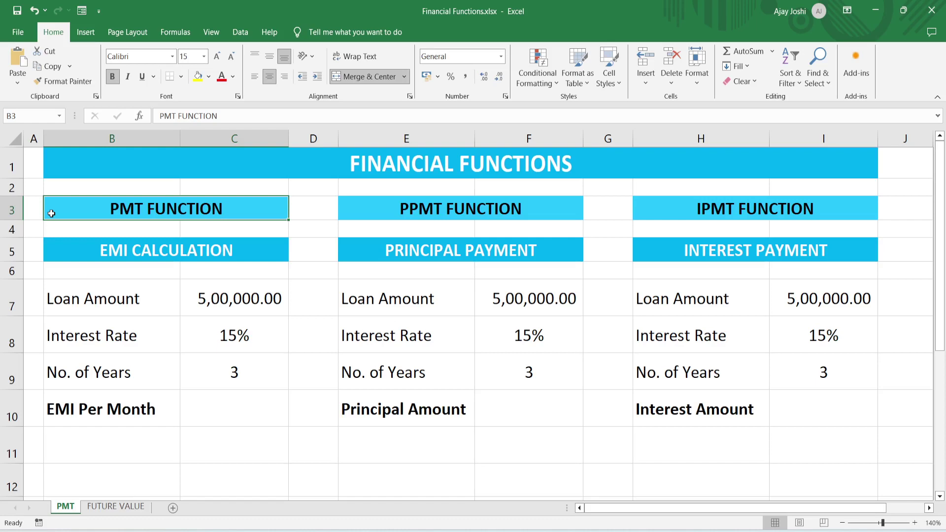
Step: Begin a negated PMT formula in the EMI Per Month cell C10 with the monthly rate C8/12
click(234, 424)
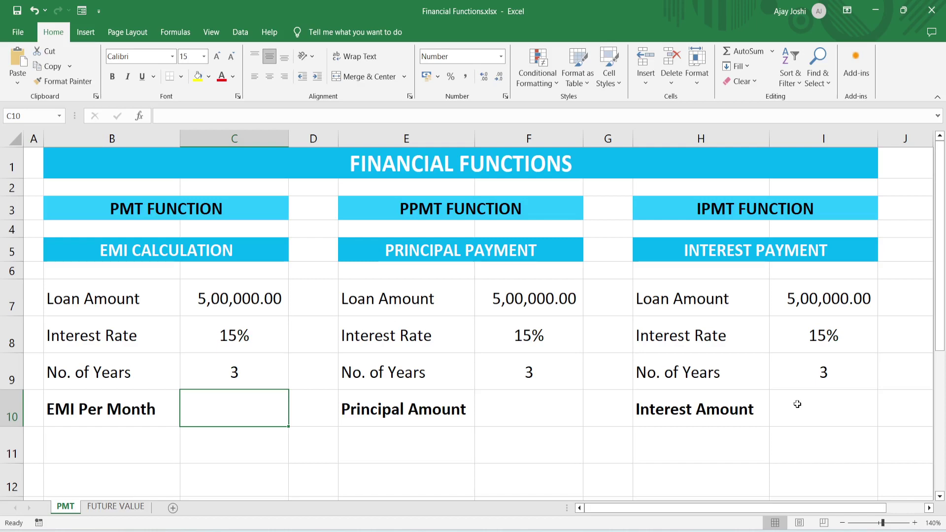
text(=)
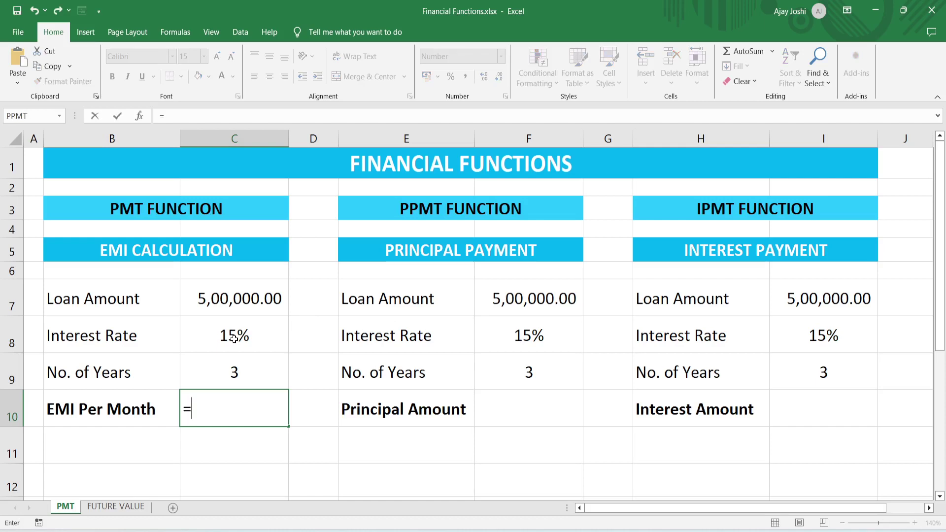
text(-P)
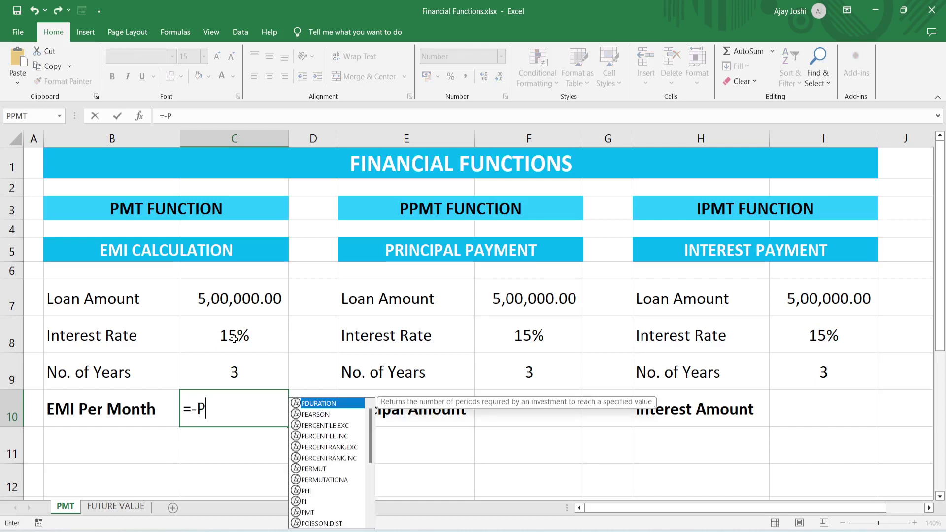
text(MT()
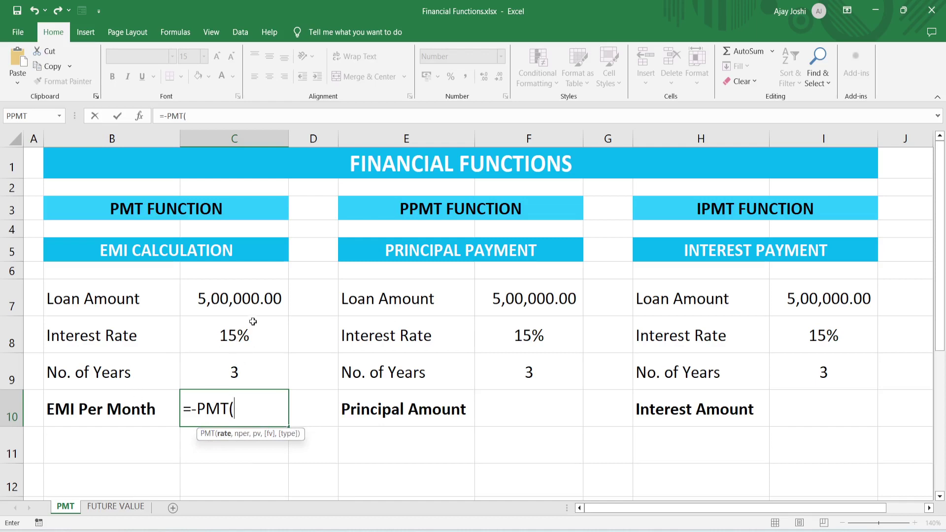
click(236, 339)
text(/12)
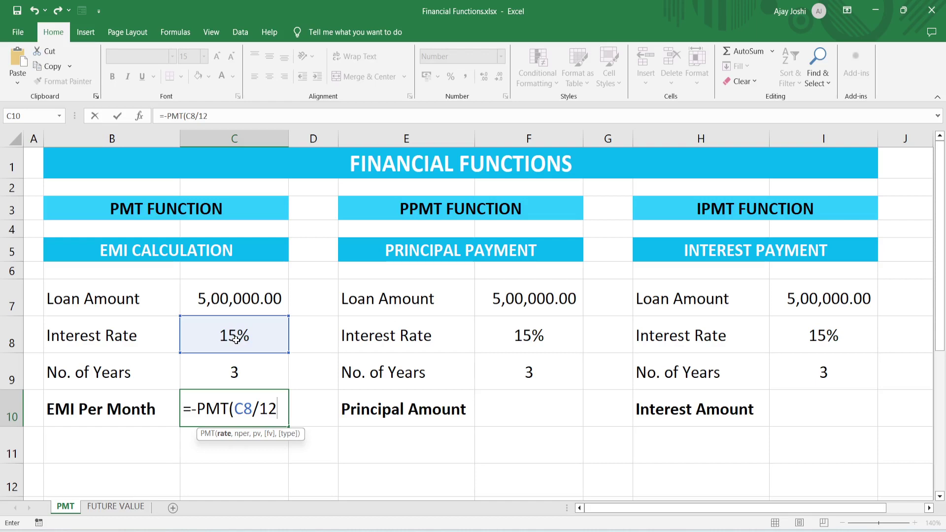
Step: Complete the PMT formula in C10 with C9*12 periods, present value C7, future value 0 and type 0
text(,)
click(244, 377)
text(*12)
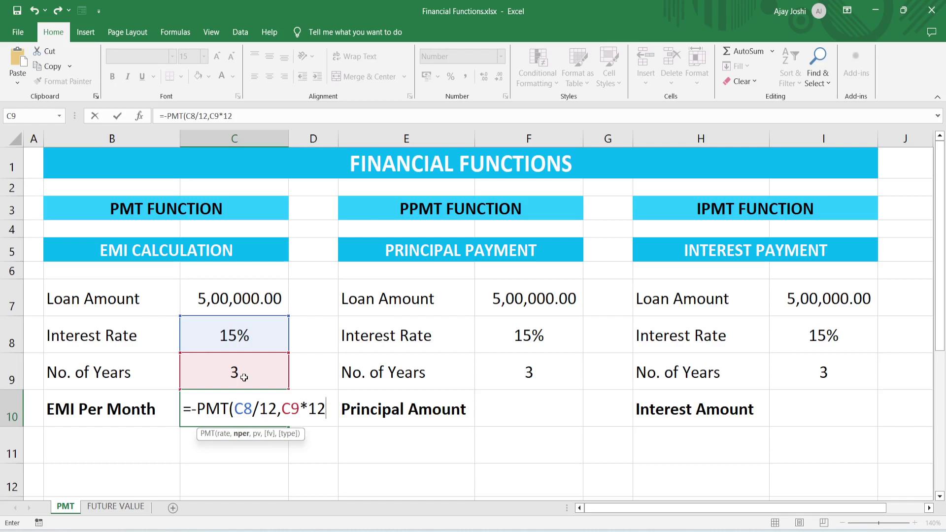
text(,)
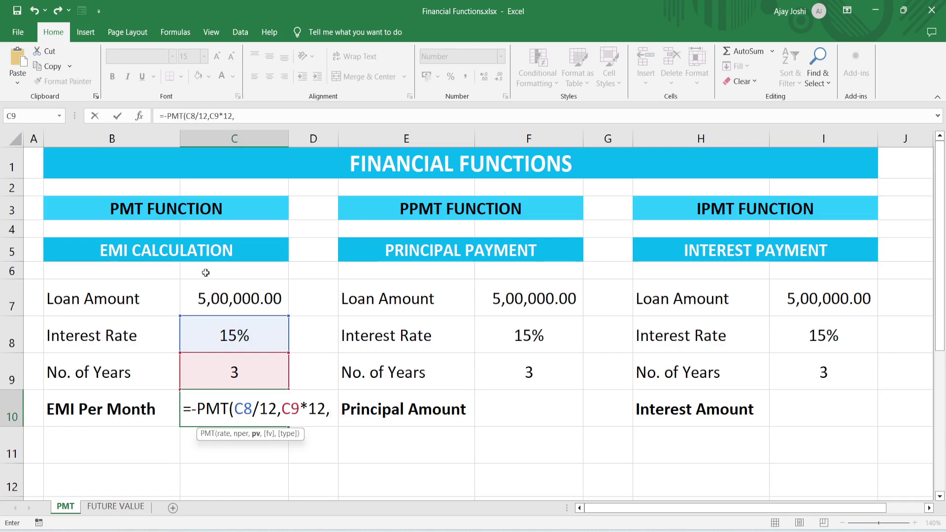
click(245, 295)
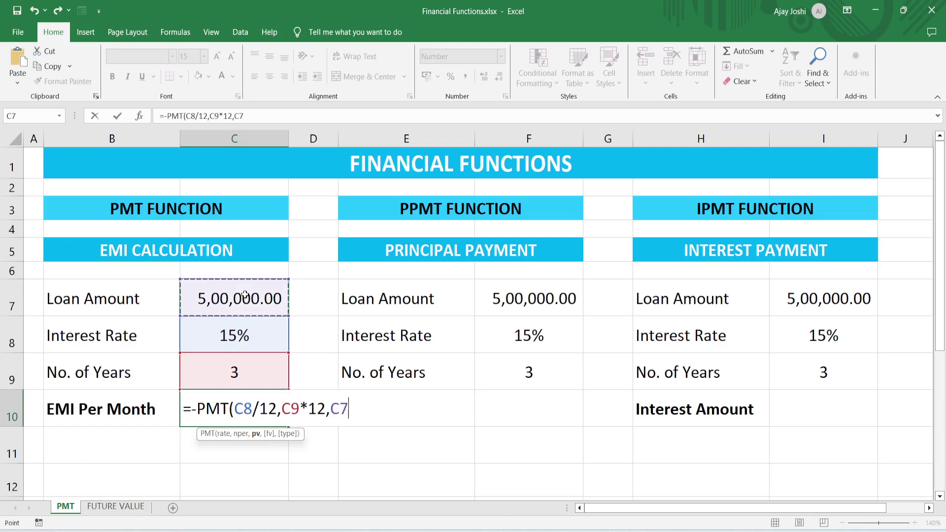
text(,)
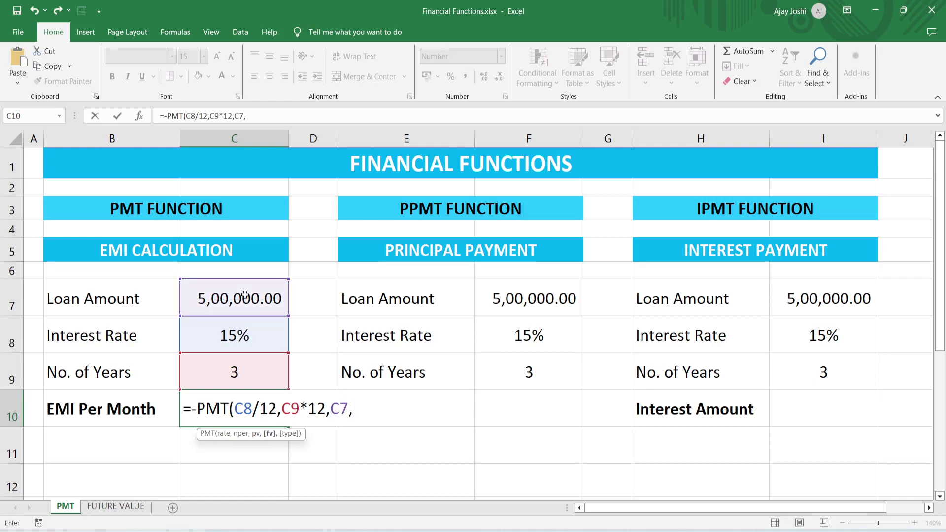
text(0,)
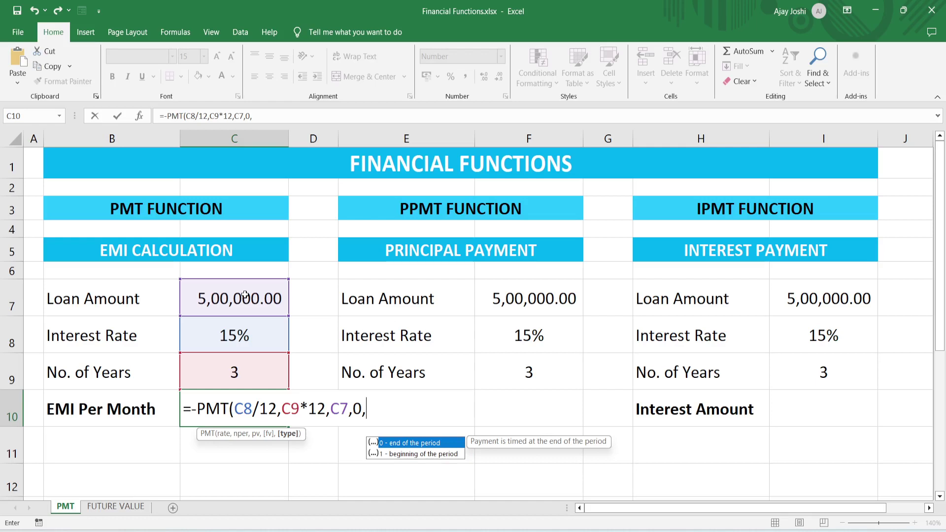
text(0))
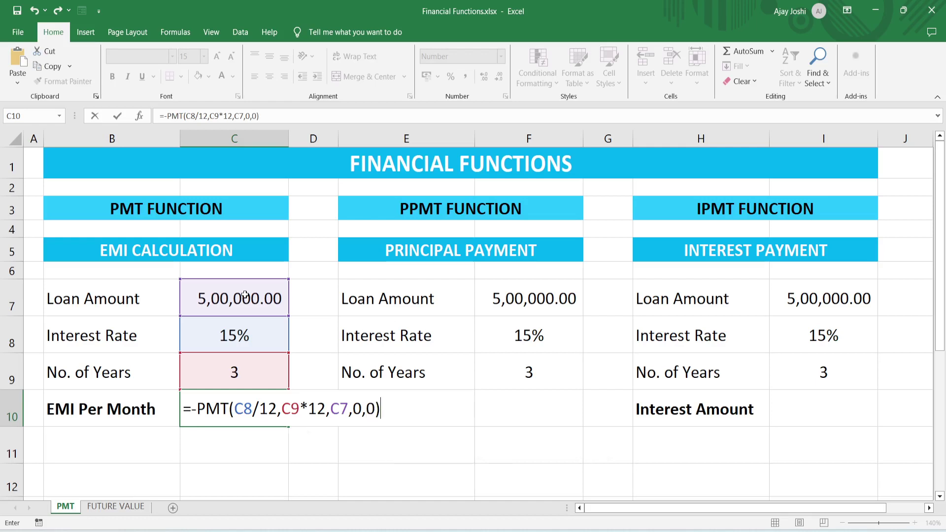
key(Return)
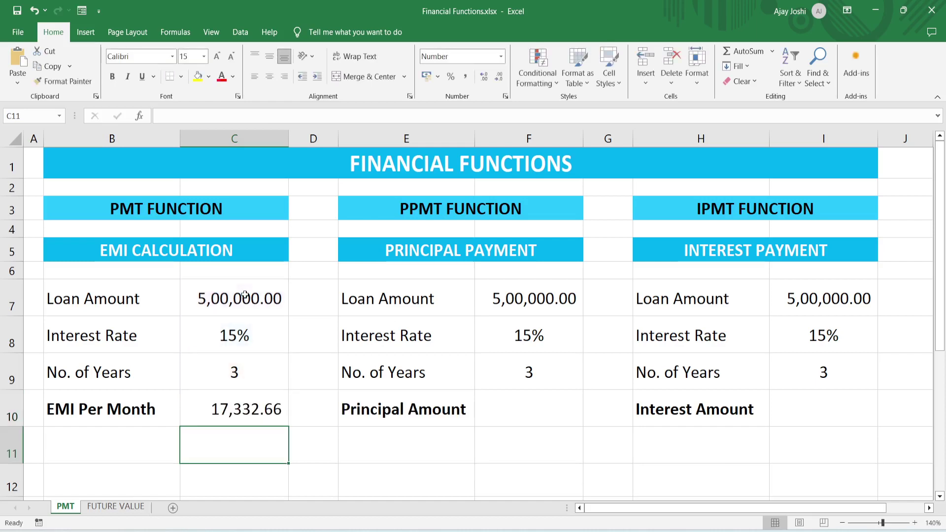
Step: Insert the PPMT function into the Principal Amount cell F10, bringing up its arguments
key(Up)
key(Right)
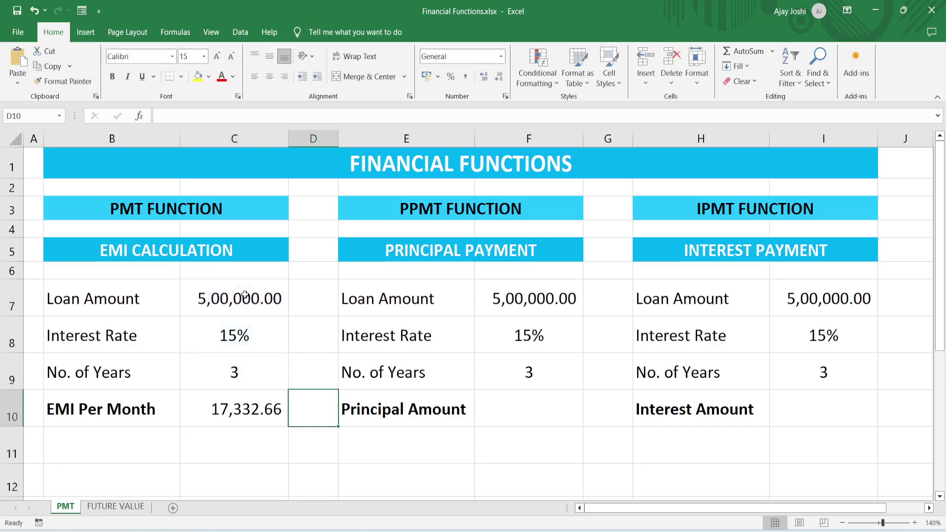
key(Right)
key(Right)
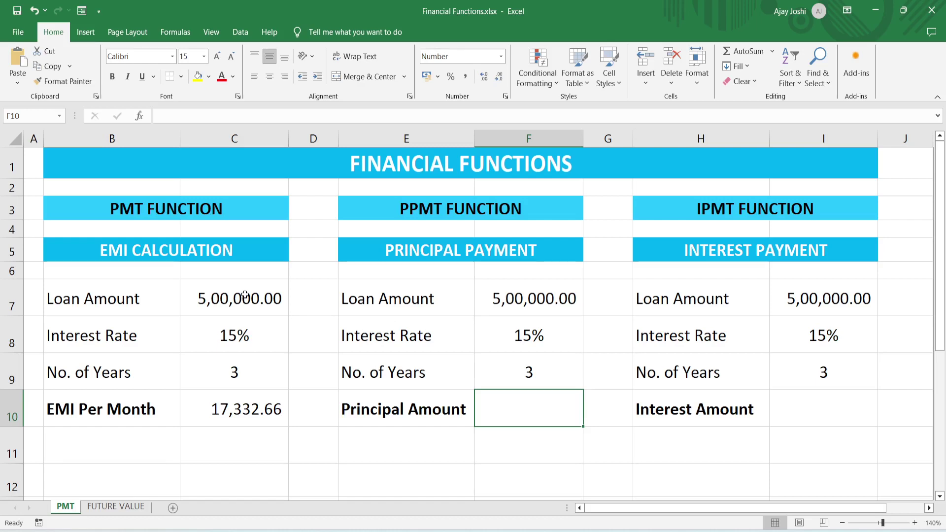
key(shift+F3)
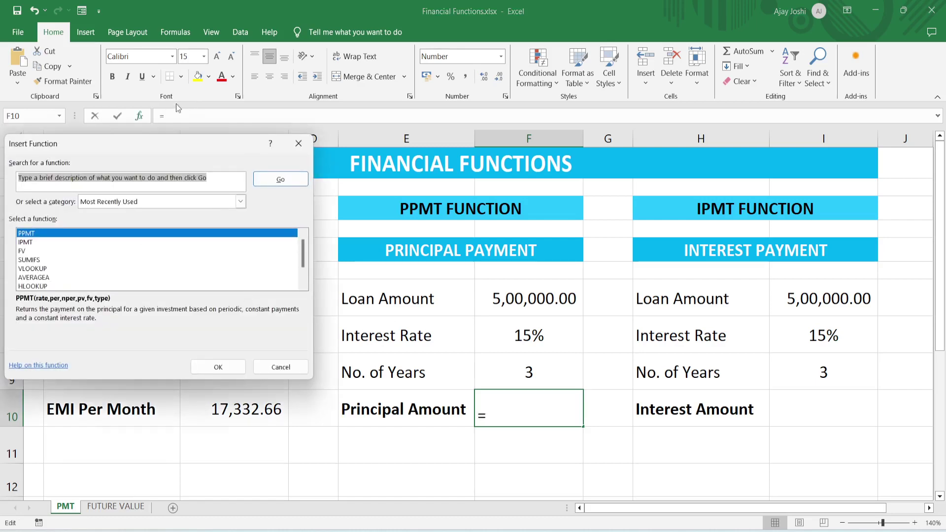
drag(155, 143, 578, 241)
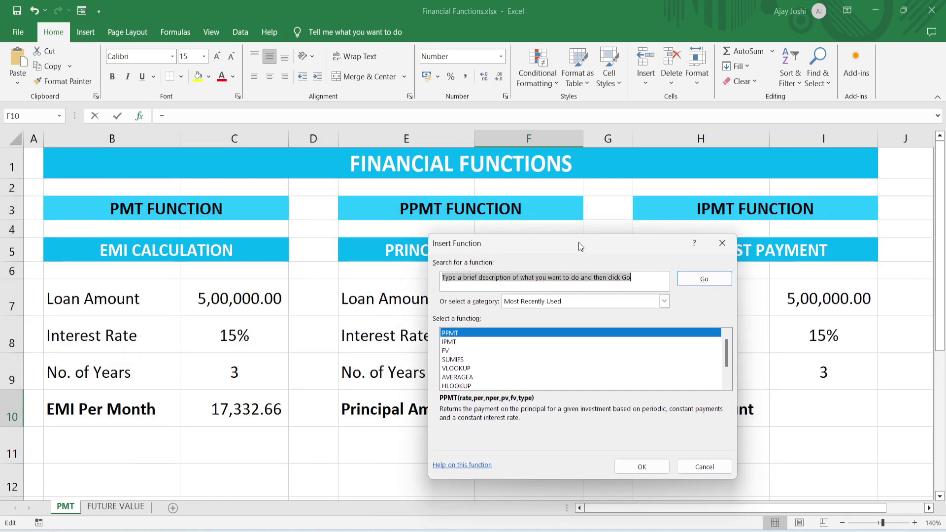
key(Return)
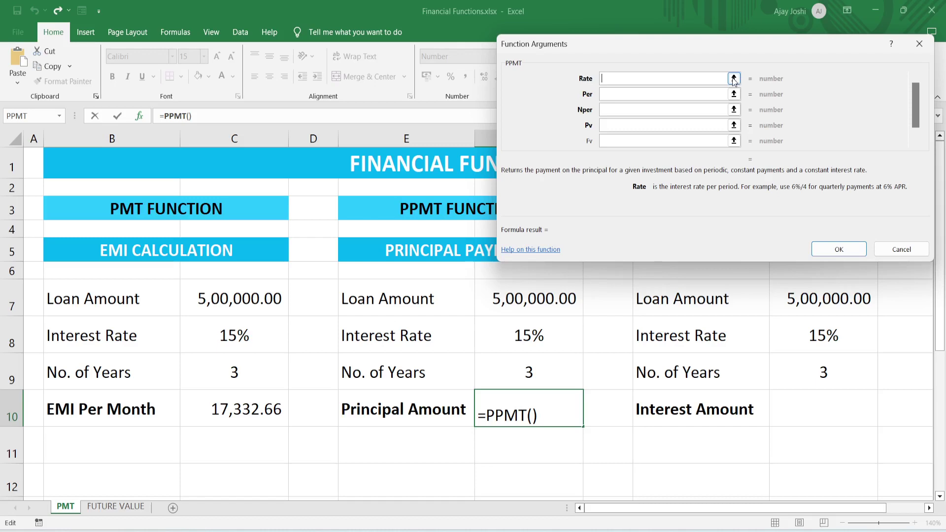
Step: Set the PPMT arguments to rate F8/12, period 1 and F9*12 total periods
click(517, 336)
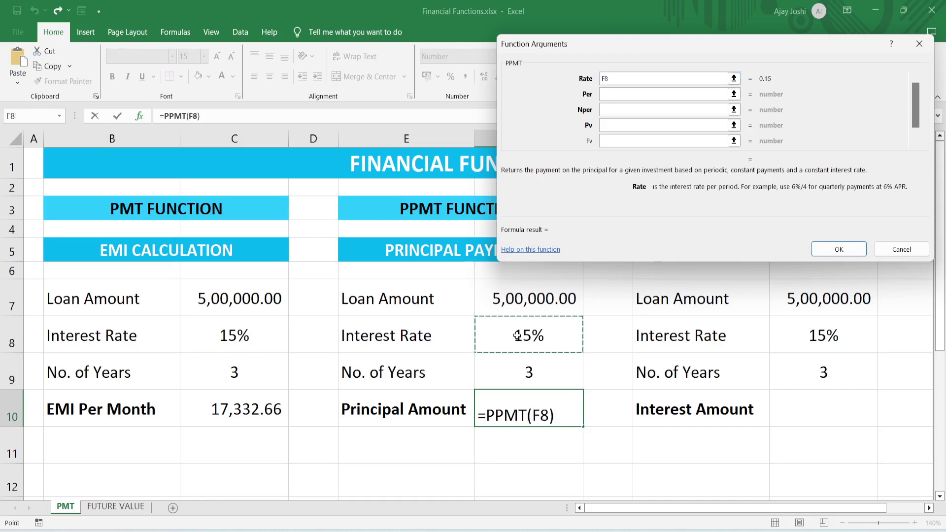
text(/12)
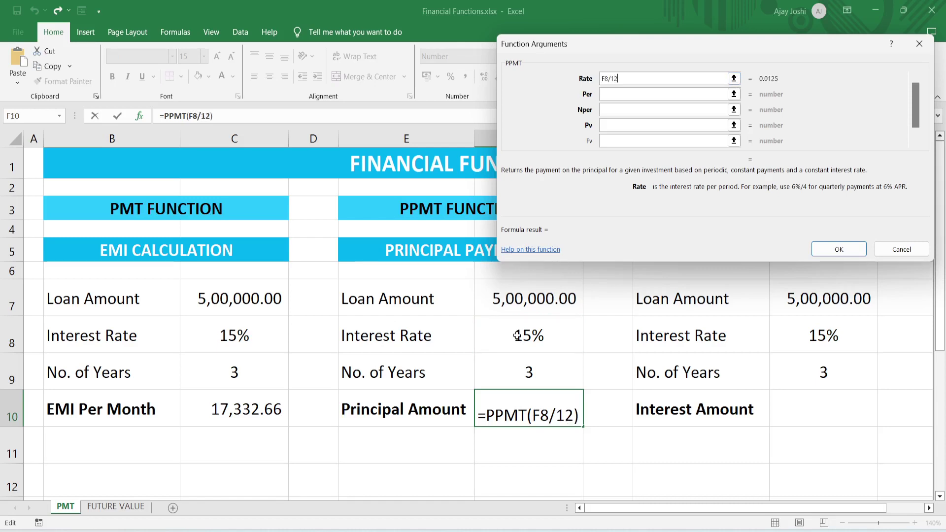
click(642, 96)
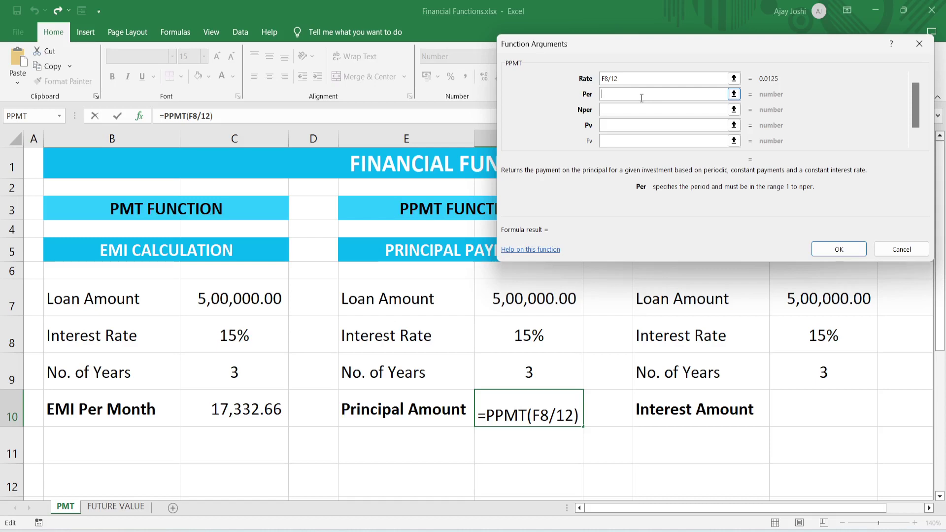
text(1)
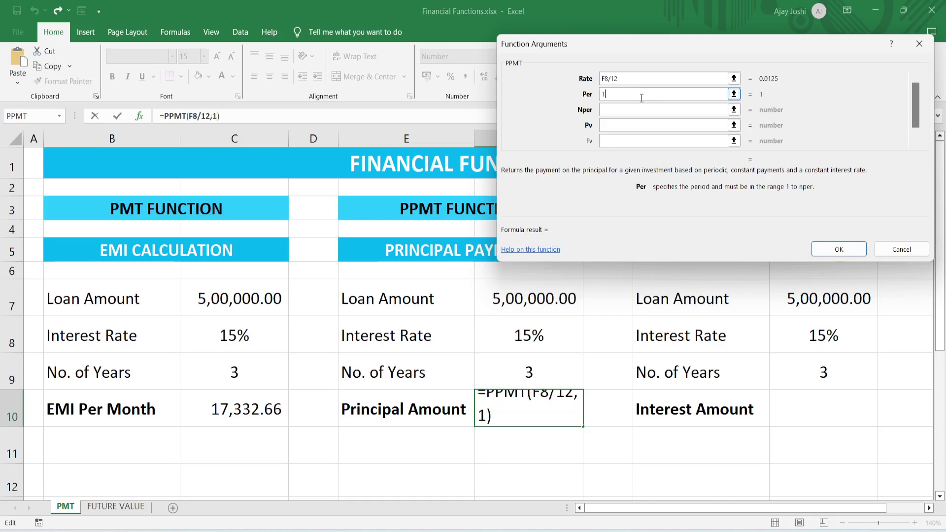
click(610, 114)
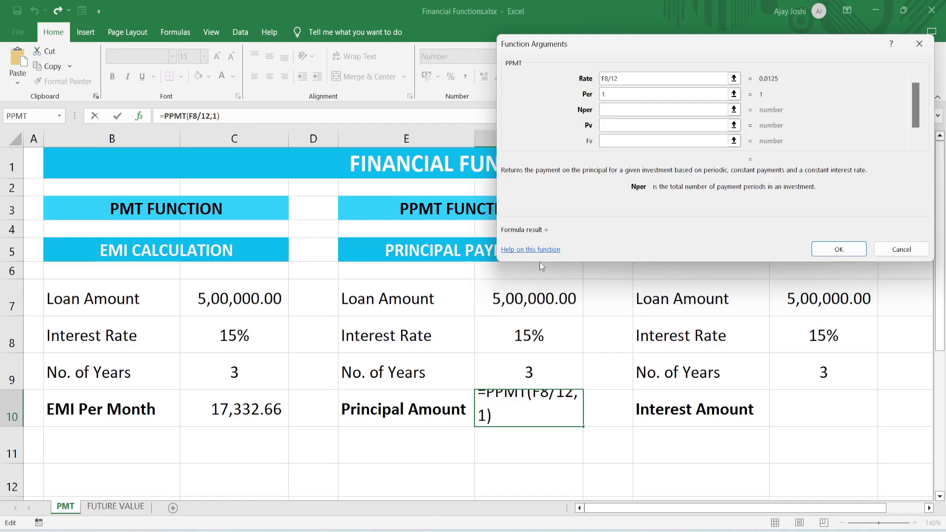
click(524, 379)
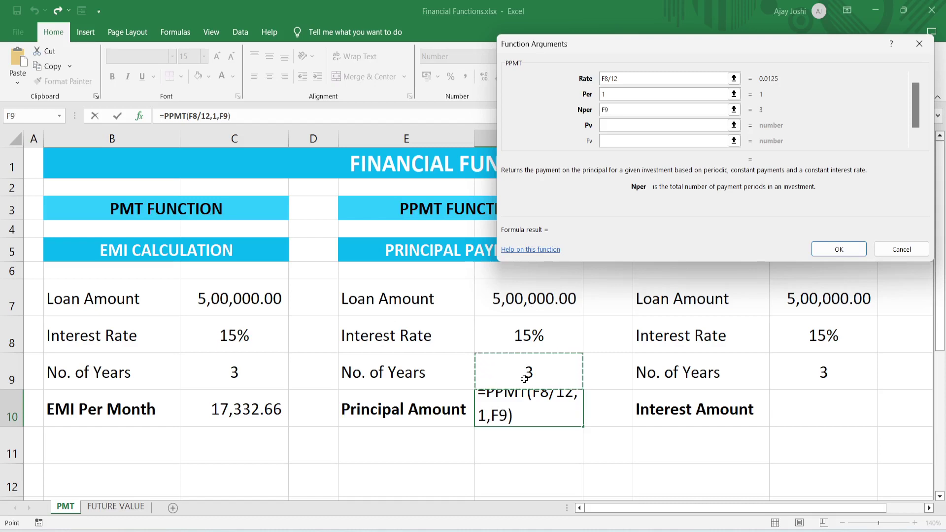
text(*12)
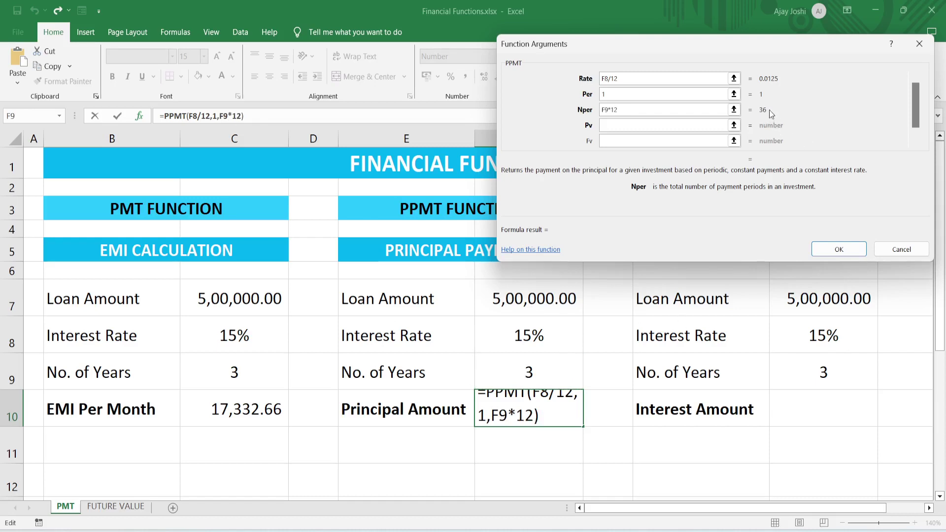
Step: Set the PPMT present value to F7 and future value to 0, and enter the function in F10
click(694, 126)
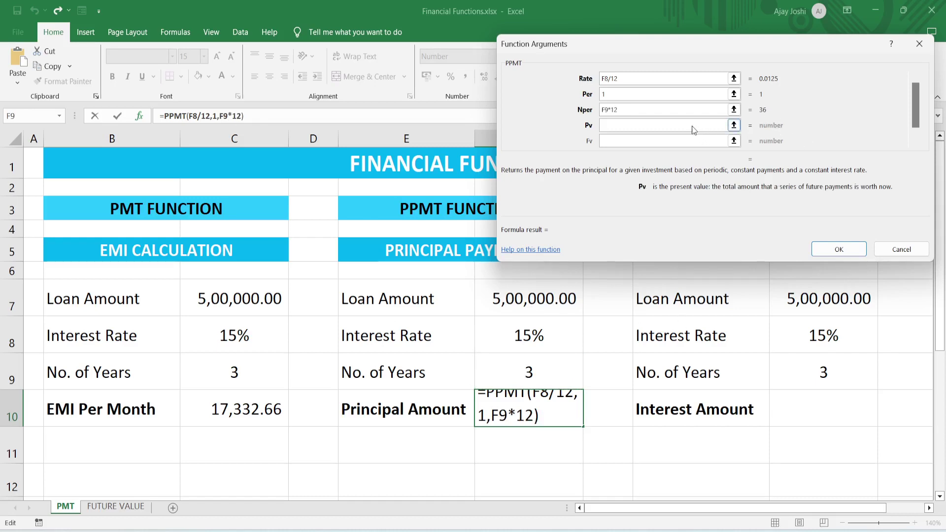
click(534, 299)
click(627, 142)
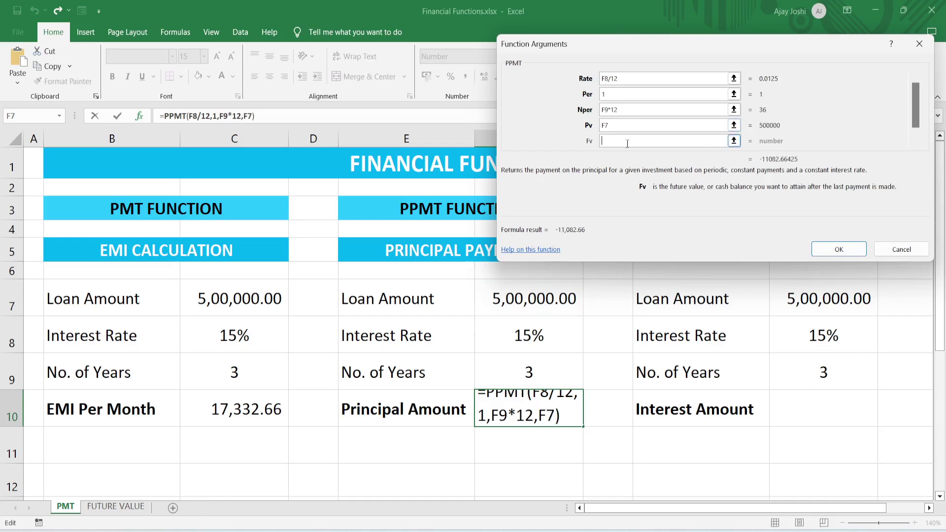
text(0)
click(842, 251)
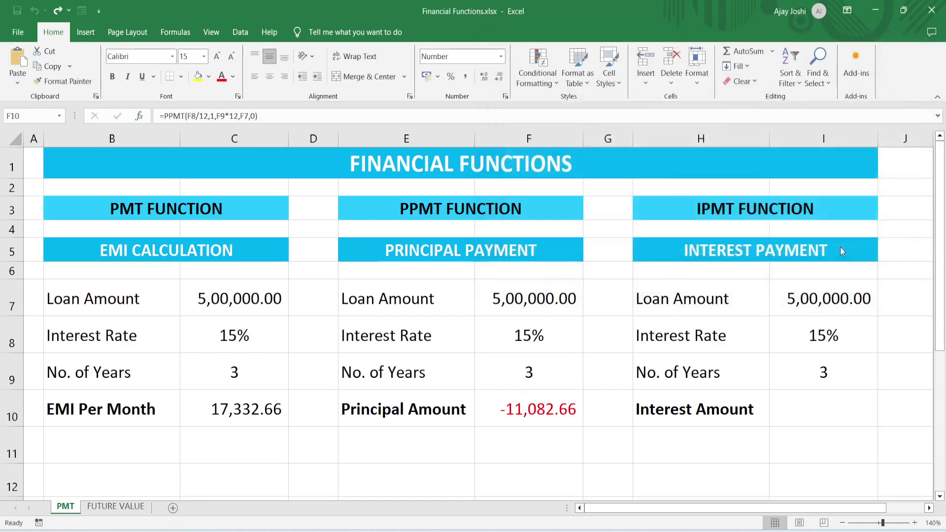
Step: Add a minus sign before PPMT in F10 so the formula reads =-PPMT(F8/12,1,F9*12,F7,0)
click(513, 423)
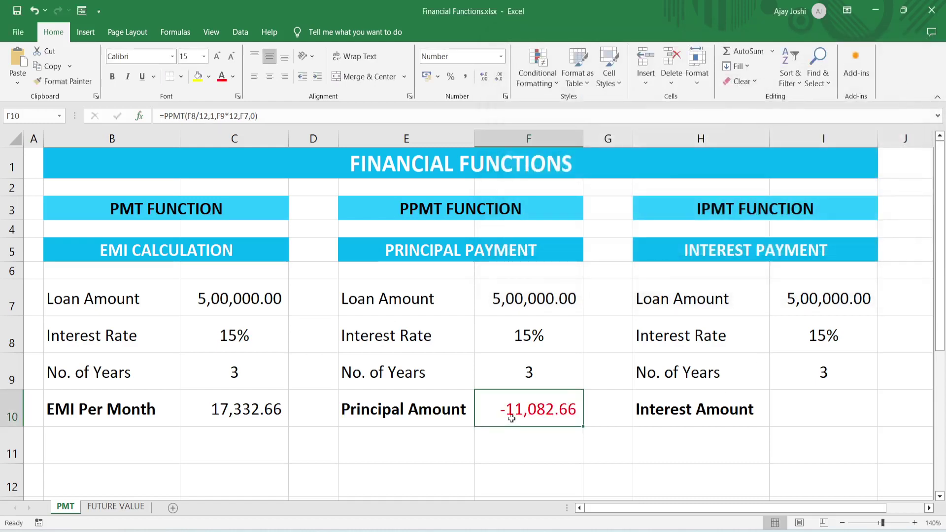
click(165, 116)
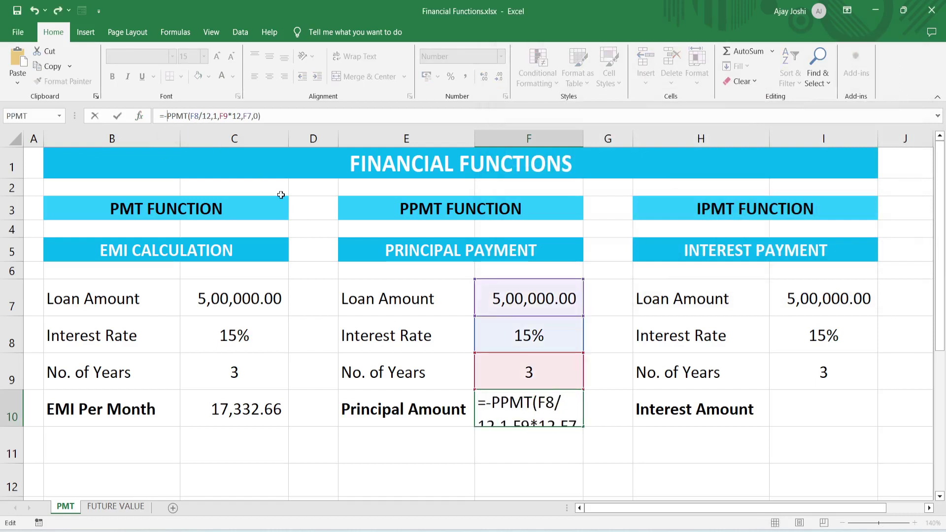
key(Return)
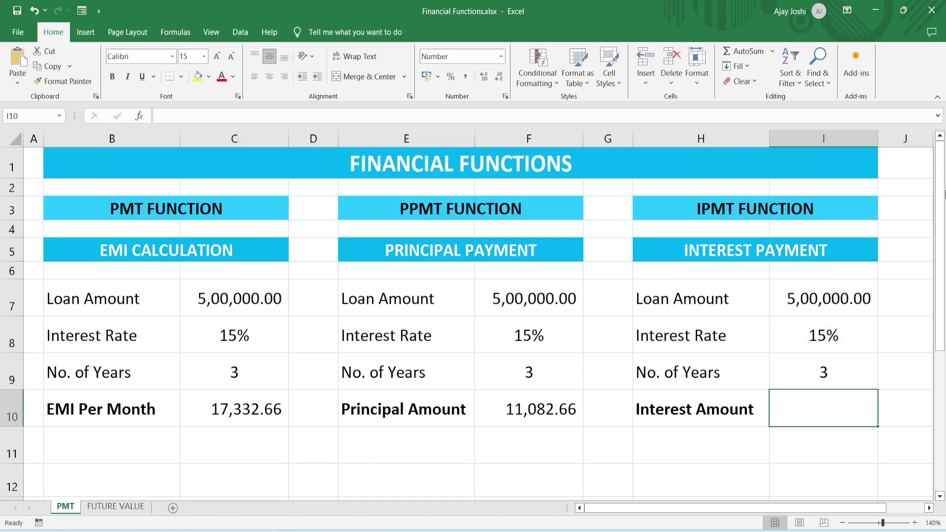
Step: Start a negated IPMT formula in the Interest Amount cell I10 with rate I8/12 and period 1
text(=-IPMT)
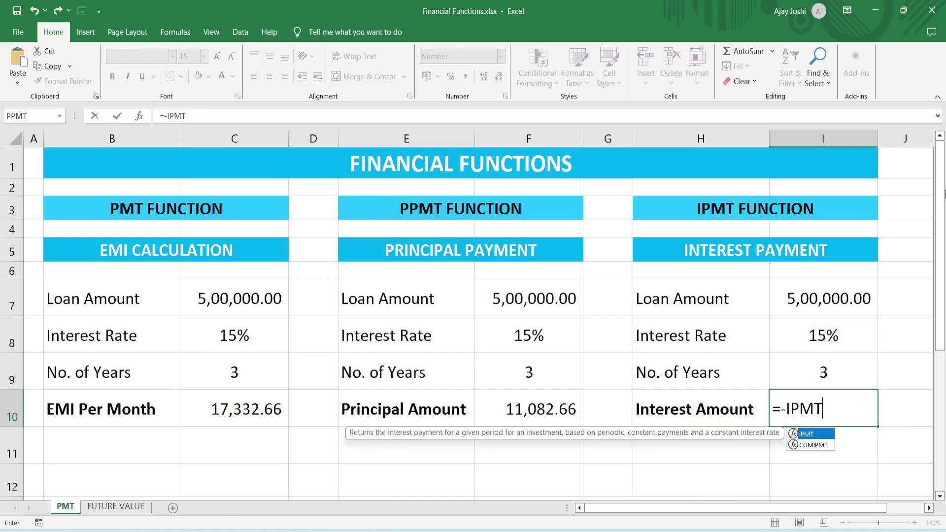
text(()
key(Up)
key(Up)
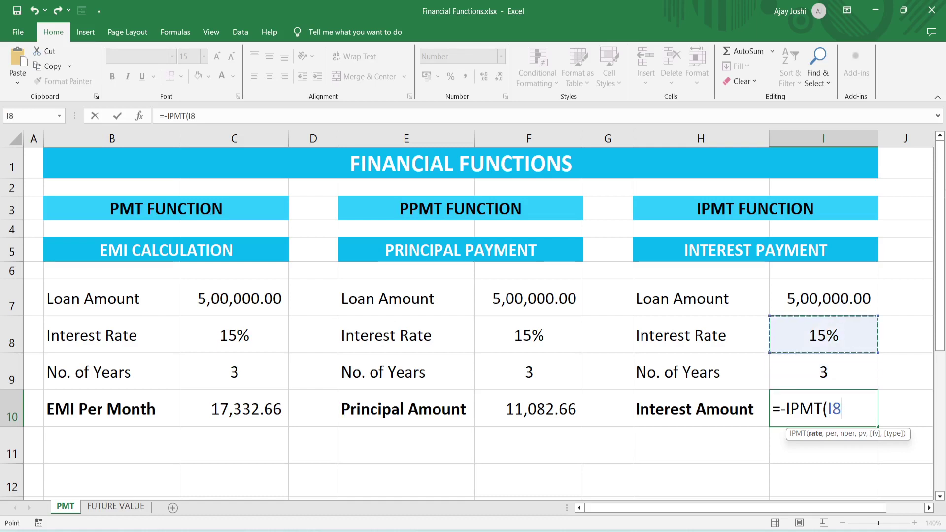
text(/12)
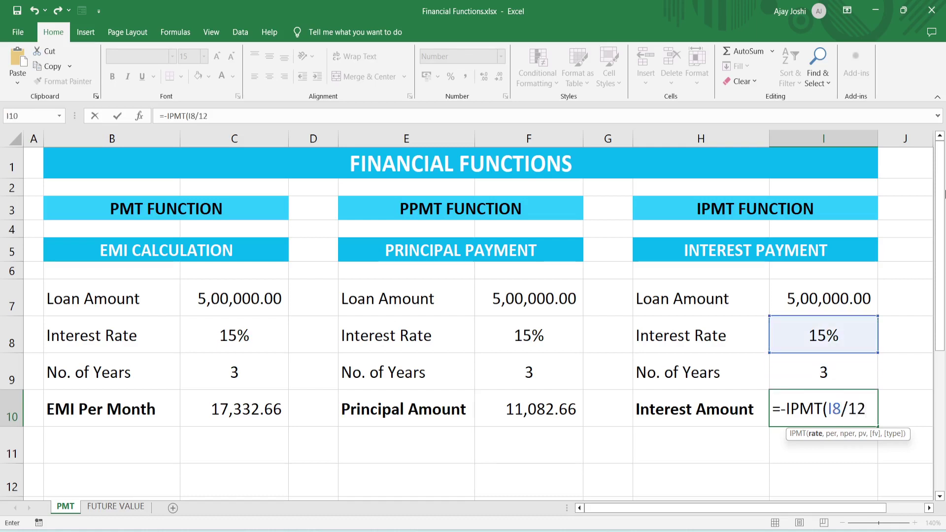
text(,1,)
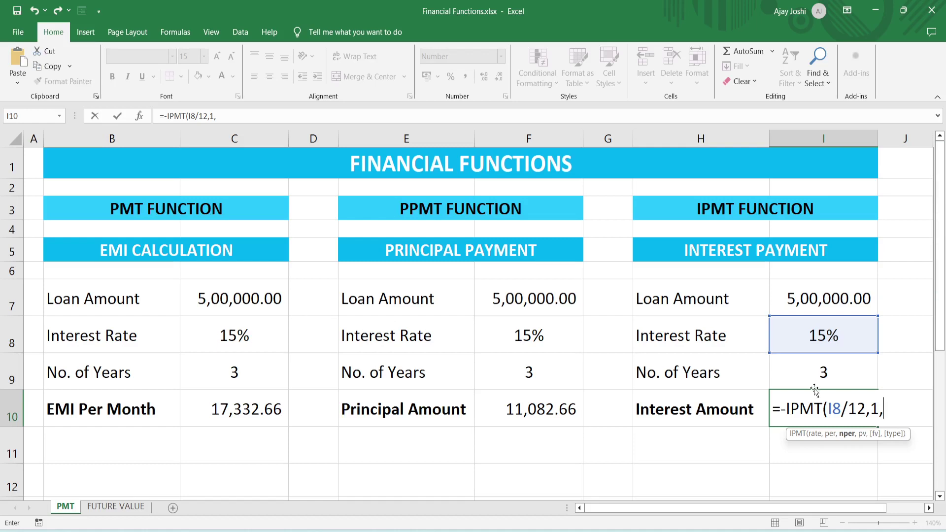
Step: Complete the IPMT formula in I10 with I9*12 total periods, present value I7 and future value 0, and enter it
click(809, 372)
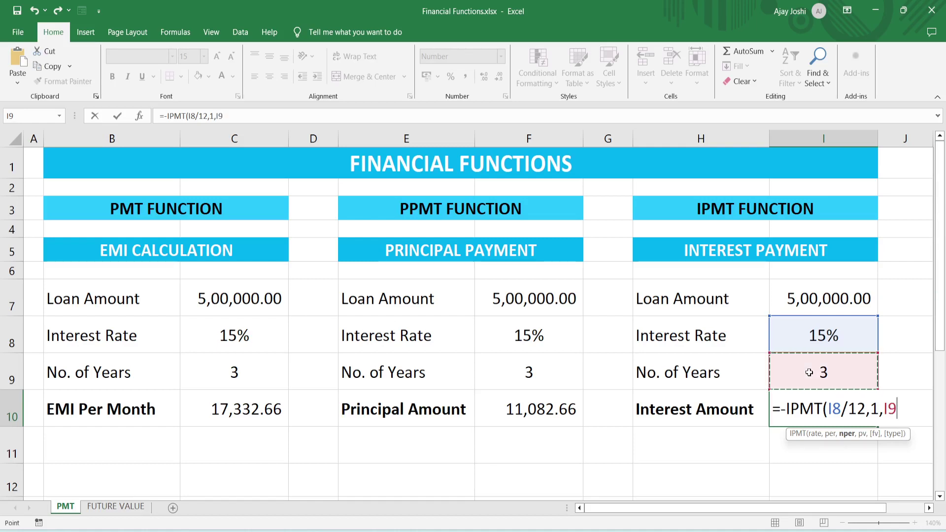
text(*12)
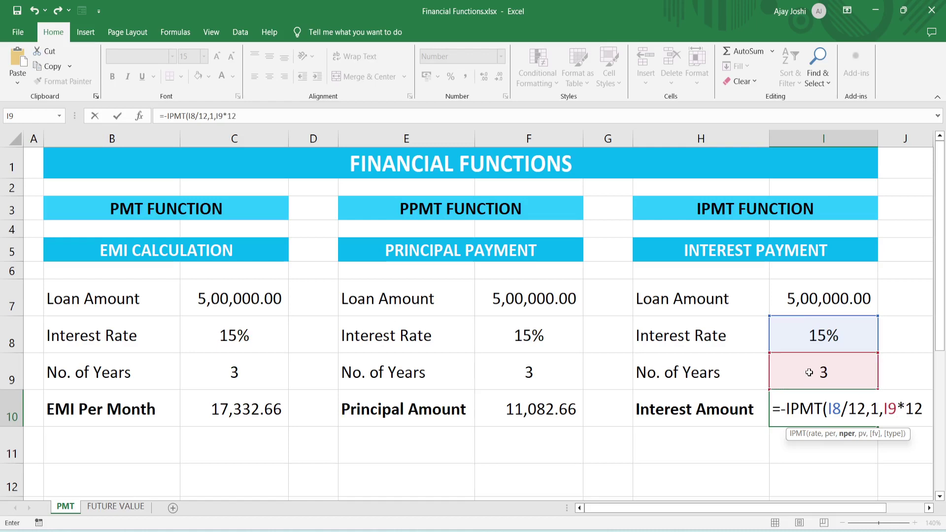
text(,)
click(811, 297)
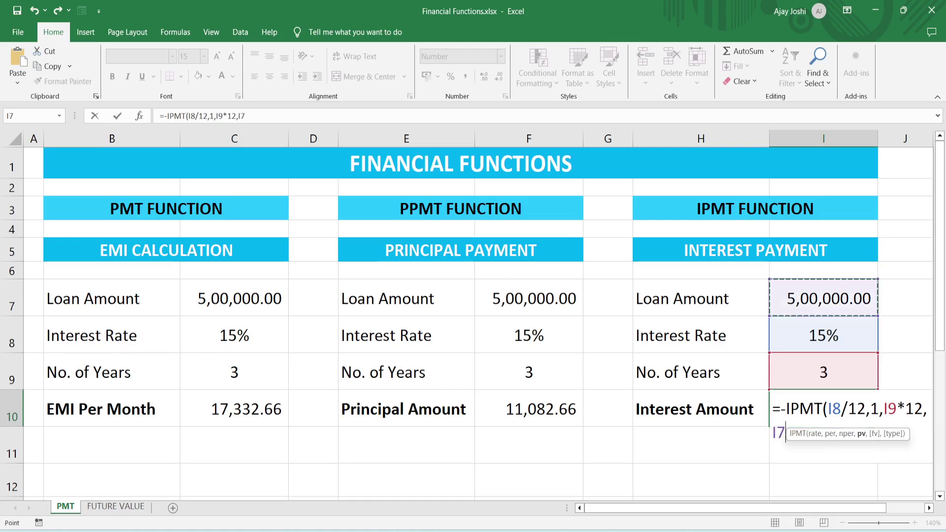
text(,)
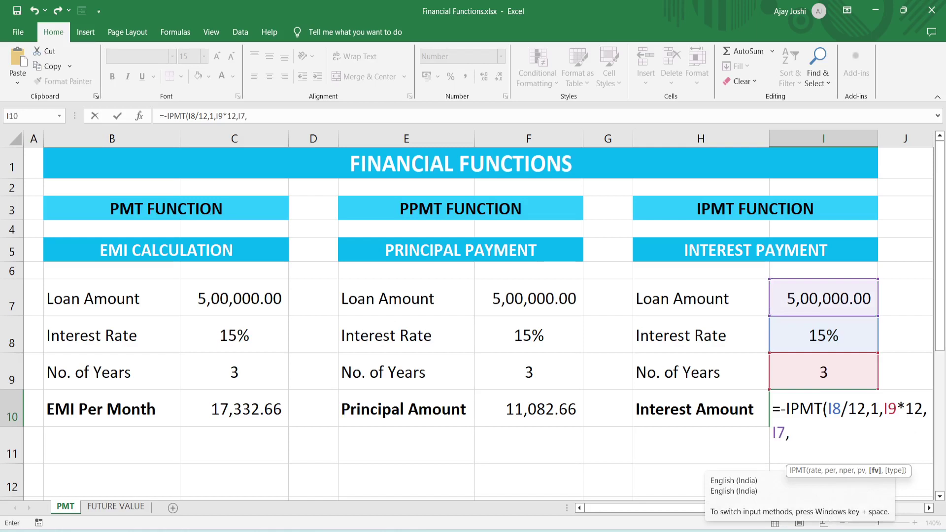
text(0)
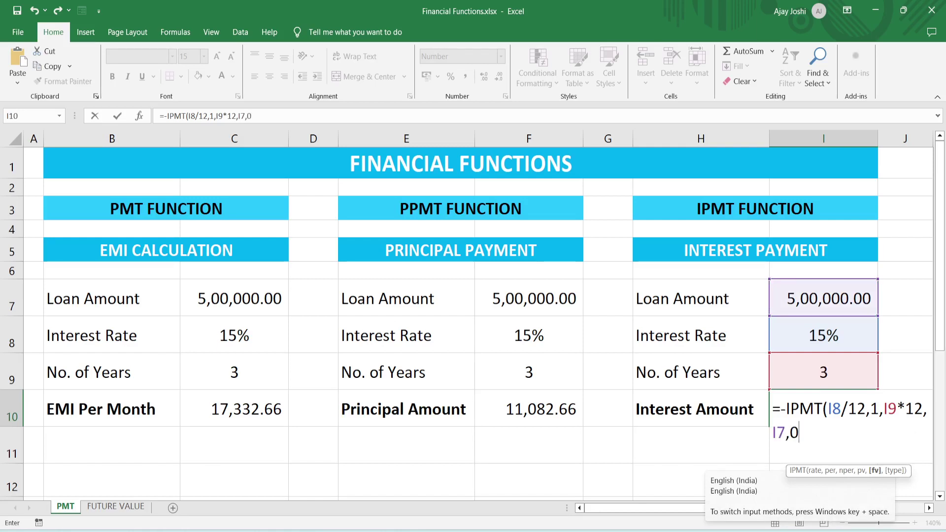
text())
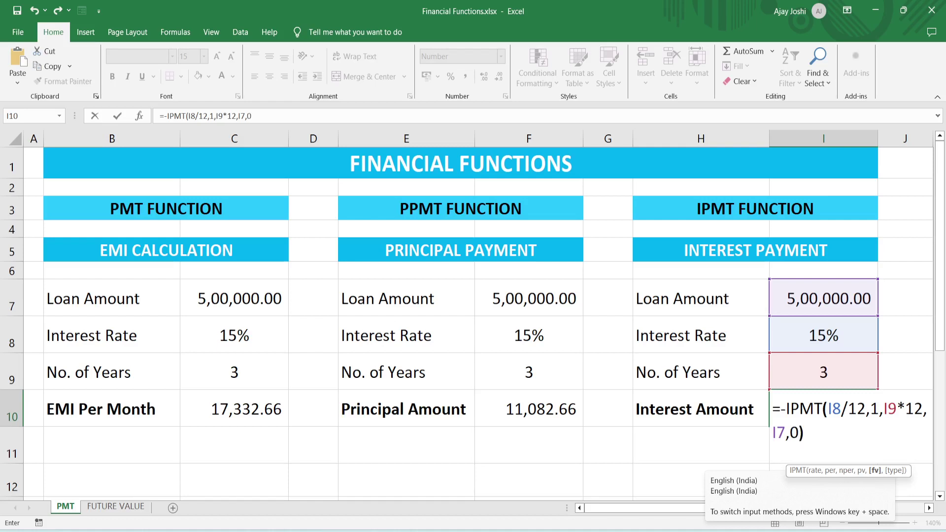
key(Return)
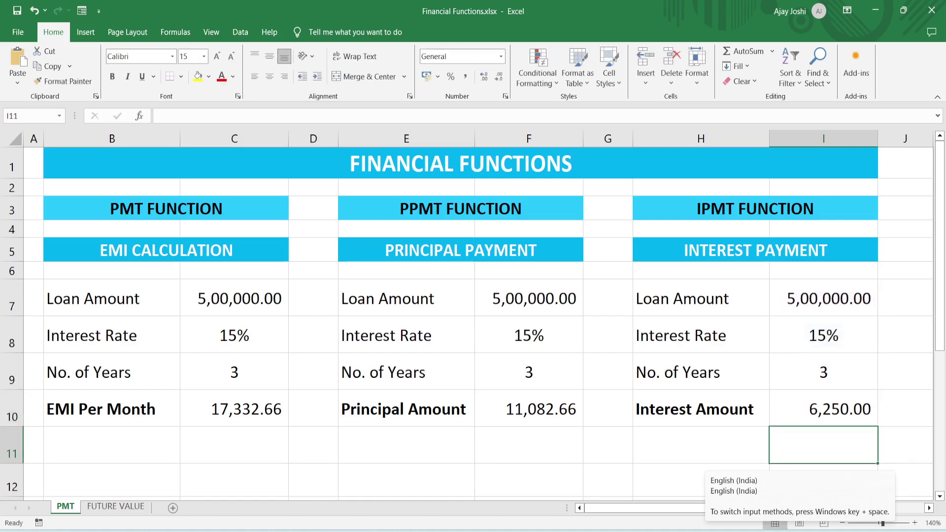
Step: Add the principal amount F10 and the interest amount I10 in cell C11, below the EMI
key(Left)
key(Left)
key(Left)
key(Left)
key(Left)
key(Left)
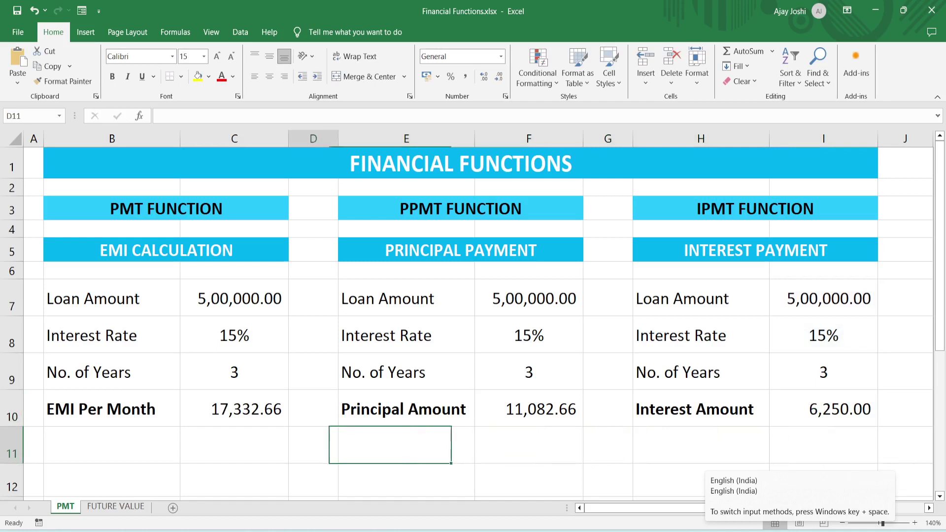
text(+)
key(Up)
key(Right)
key(Right)
key(Right)
text(+)
key(Right)
key(Right)
key(Right)
key(Right)
key(Right)
key(Right)
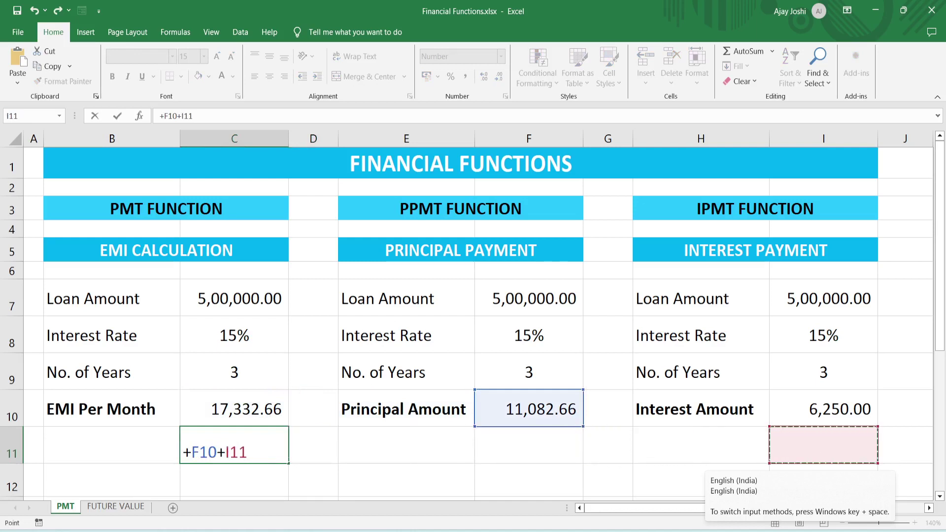
key(Up)
key(Return)
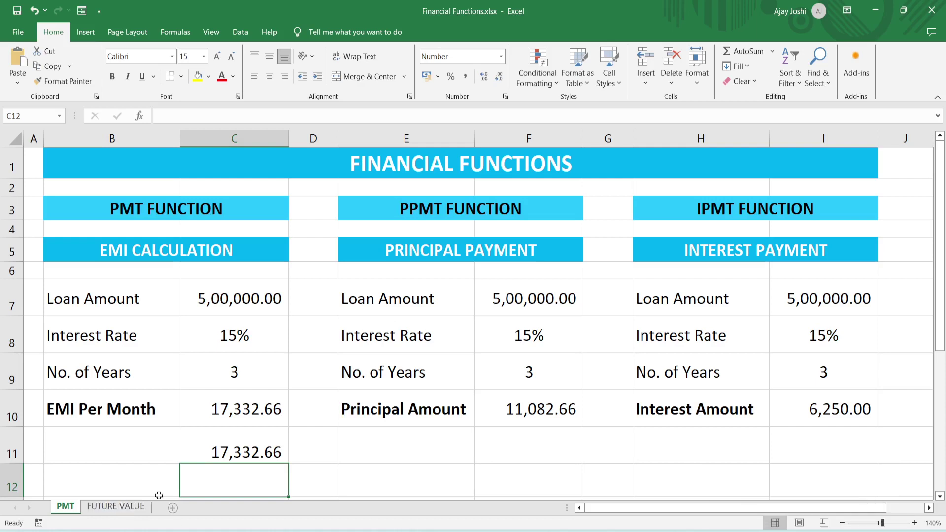
Step: Open the FUTURE VALUE sheet and examine the amount, interest rate and years of the fixed and recurring deposits
click(117, 508)
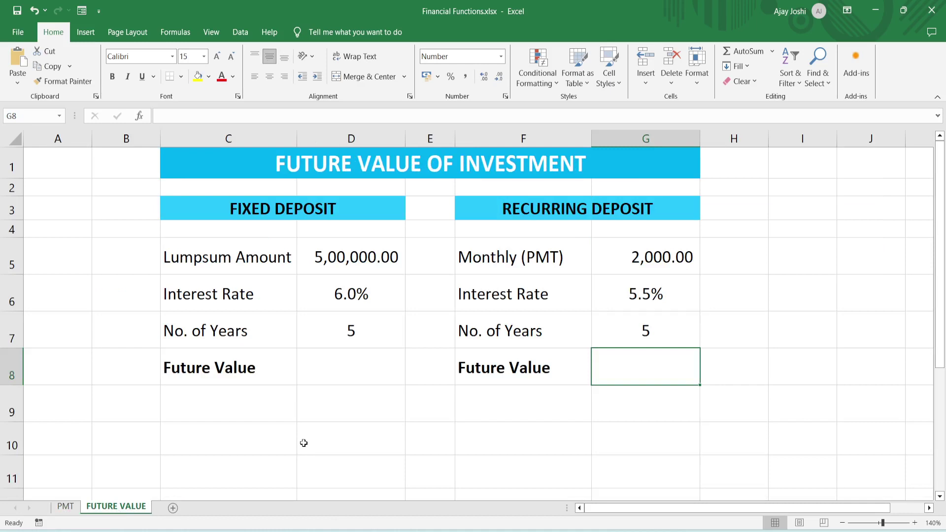
click(227, 212)
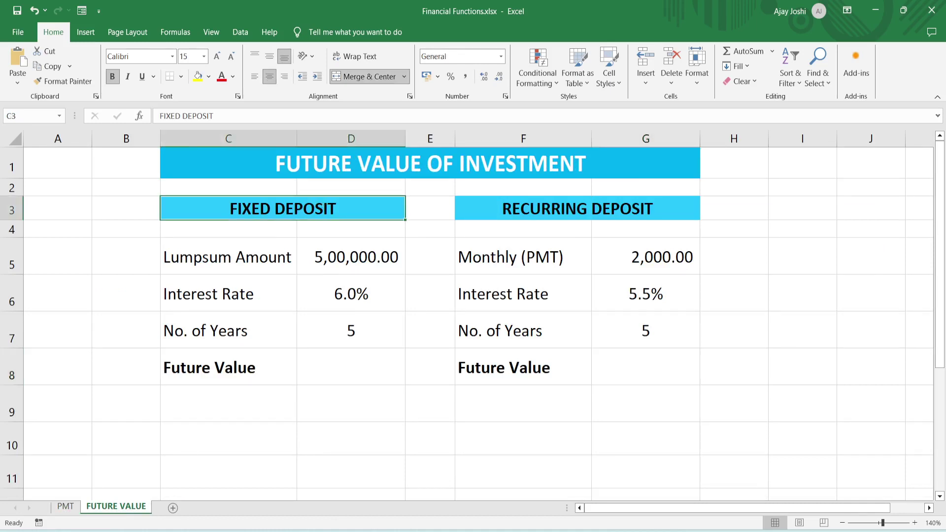
click(574, 213)
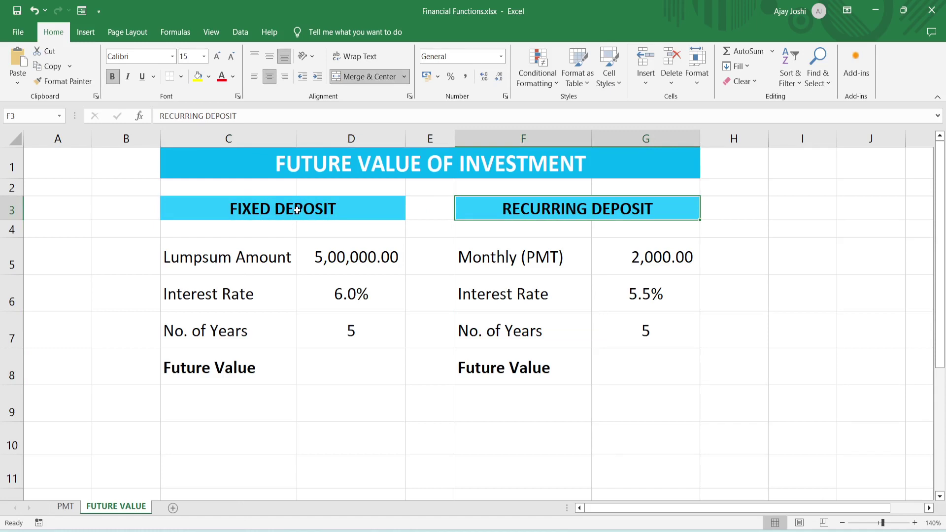
click(298, 209)
click(344, 255)
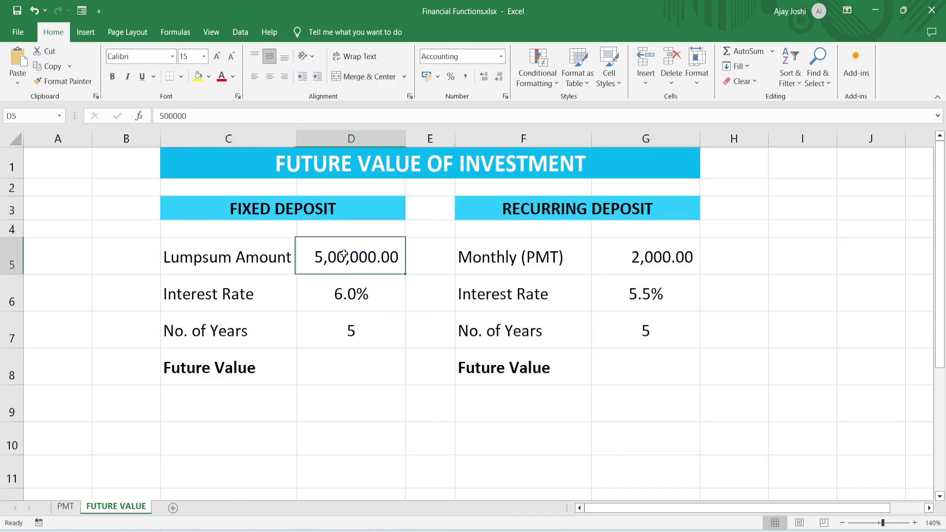
click(354, 290)
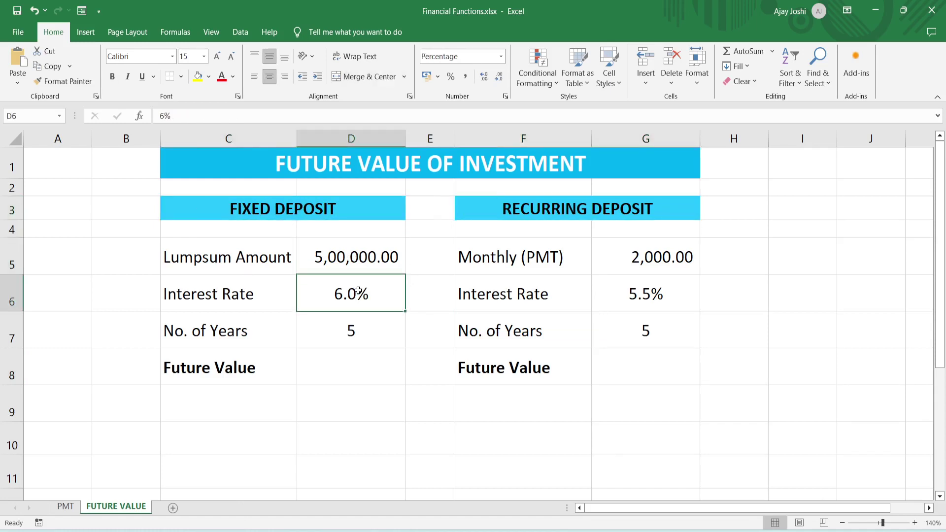
click(352, 330)
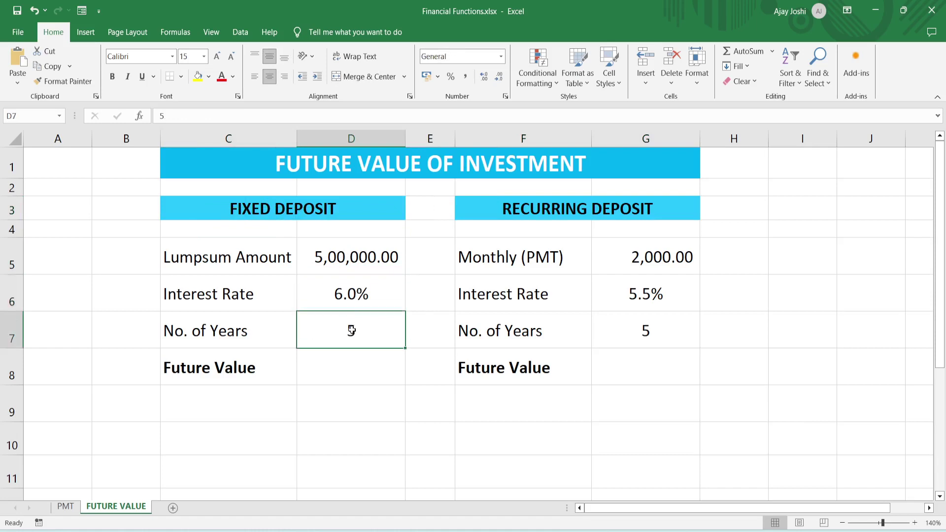
click(345, 373)
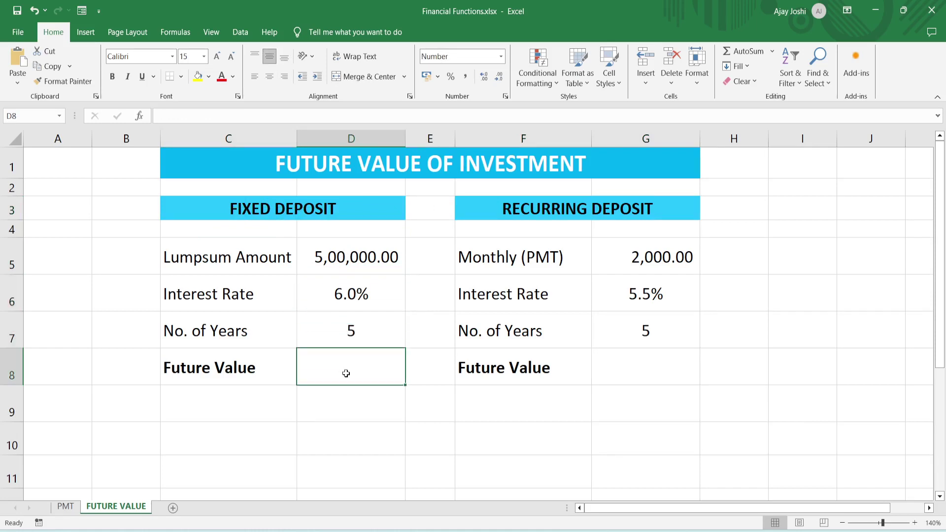
click(646, 248)
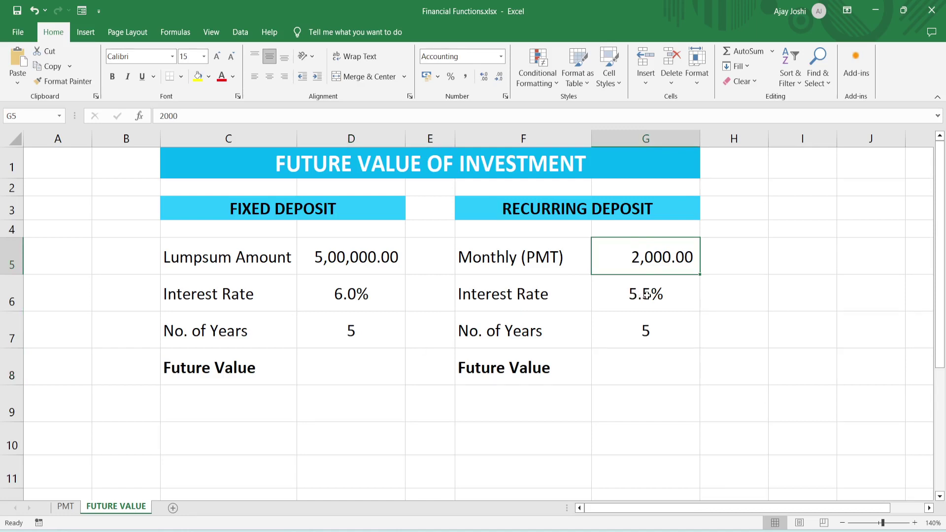
click(645, 294)
click(650, 335)
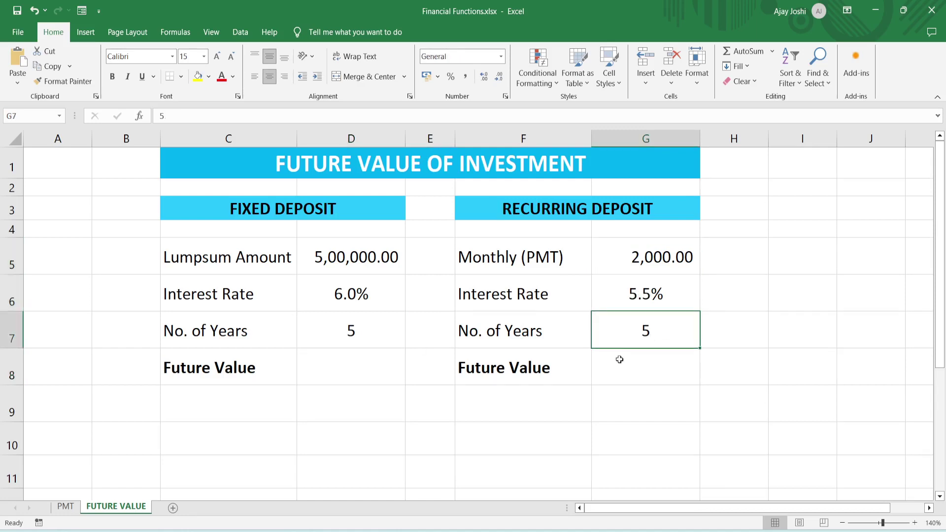
click(645, 370)
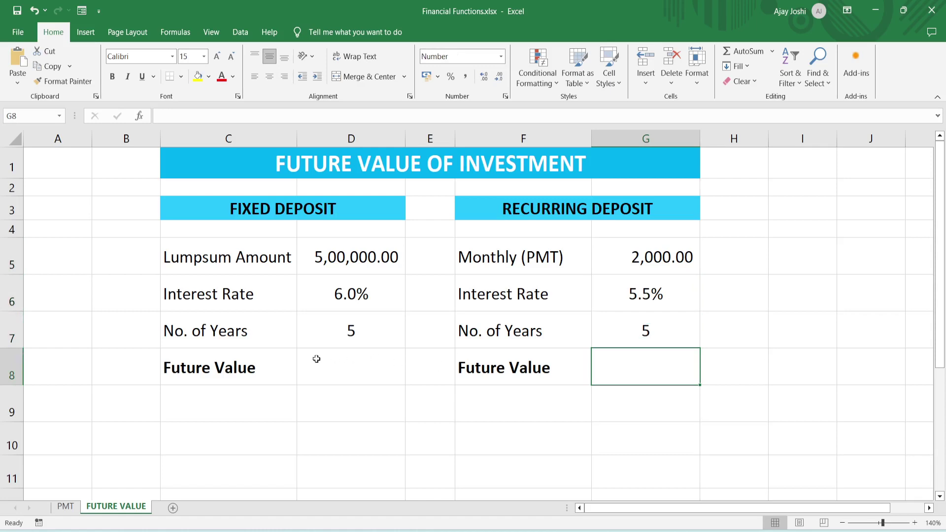
Step: Start a negated FV formula in the fixed deposit's Future Value cell D8 with rate D6/12 and D7*12 periods
click(347, 368)
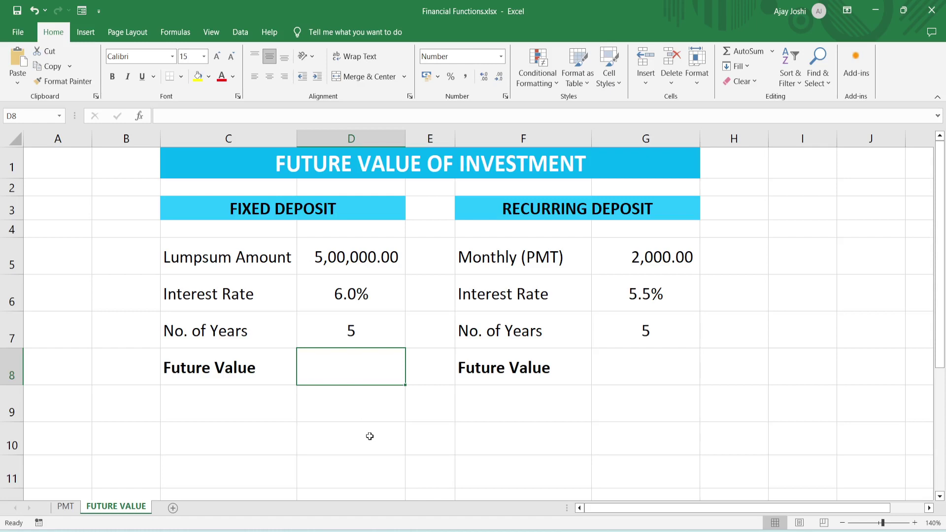
text(=)
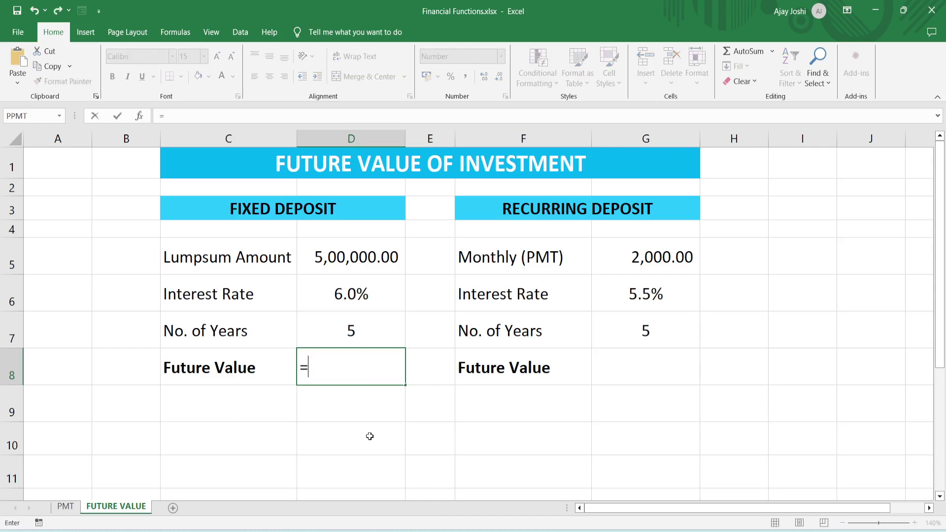
text(-FV)
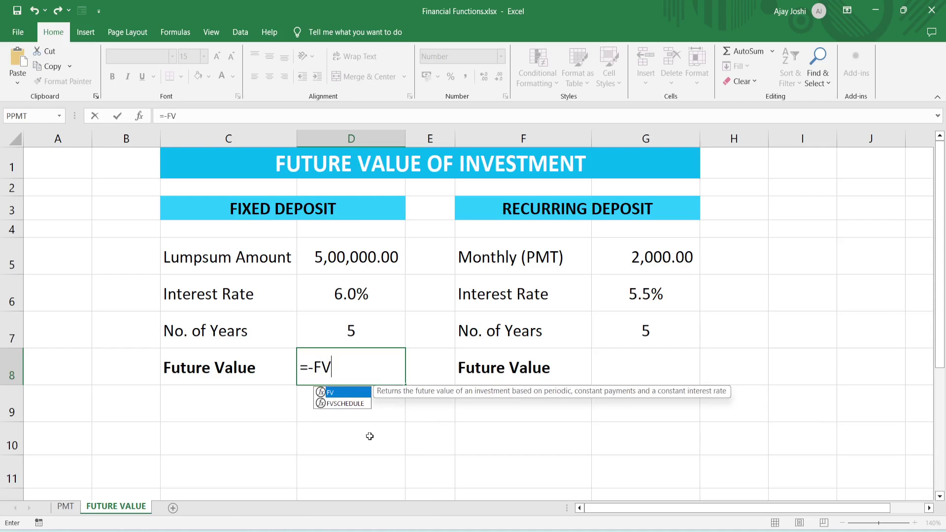
text(()
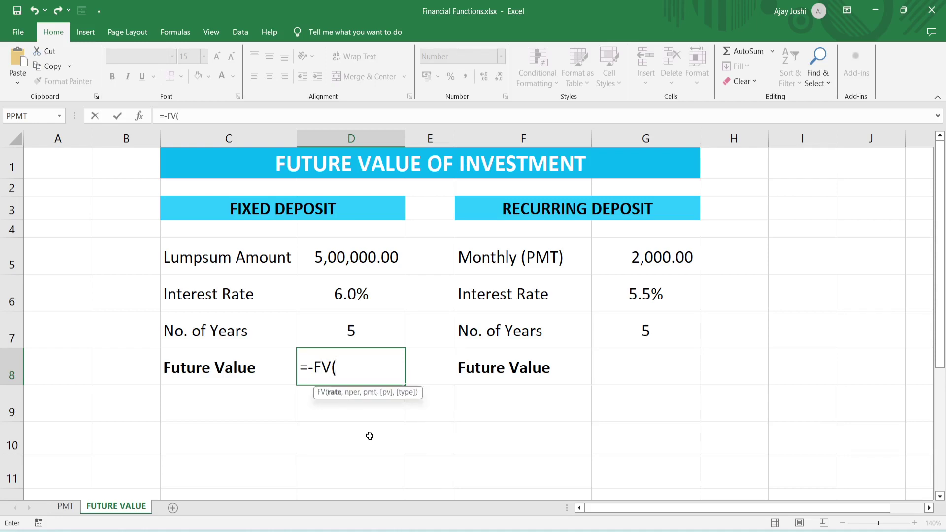
key(Up)
key(Up)
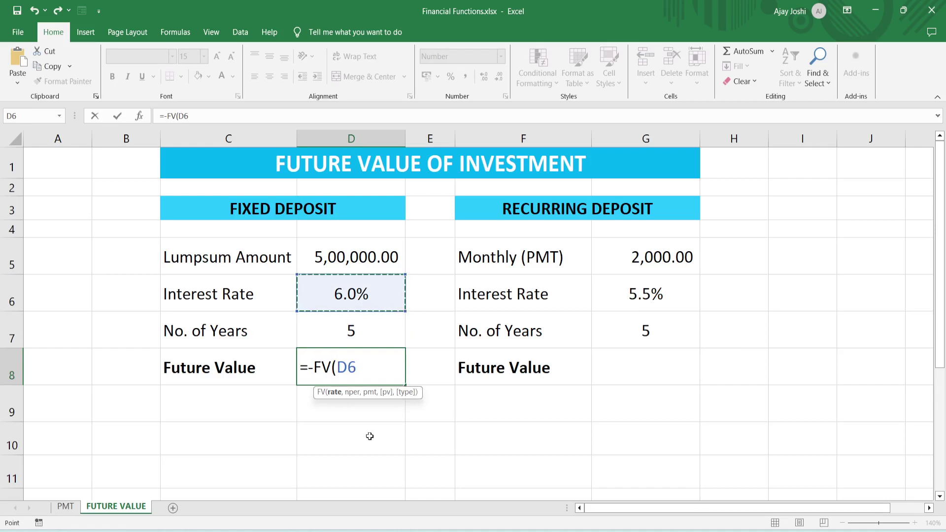
text(/12)
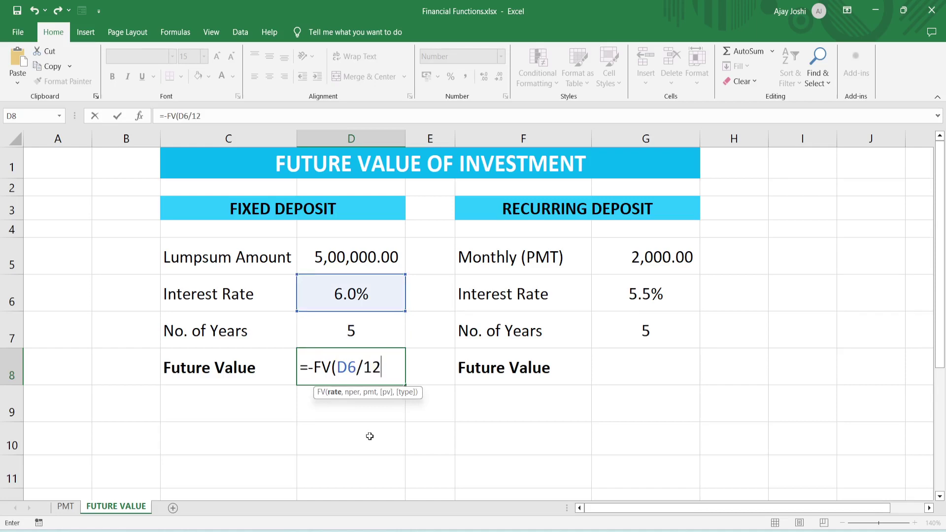
text(,)
key(Up)
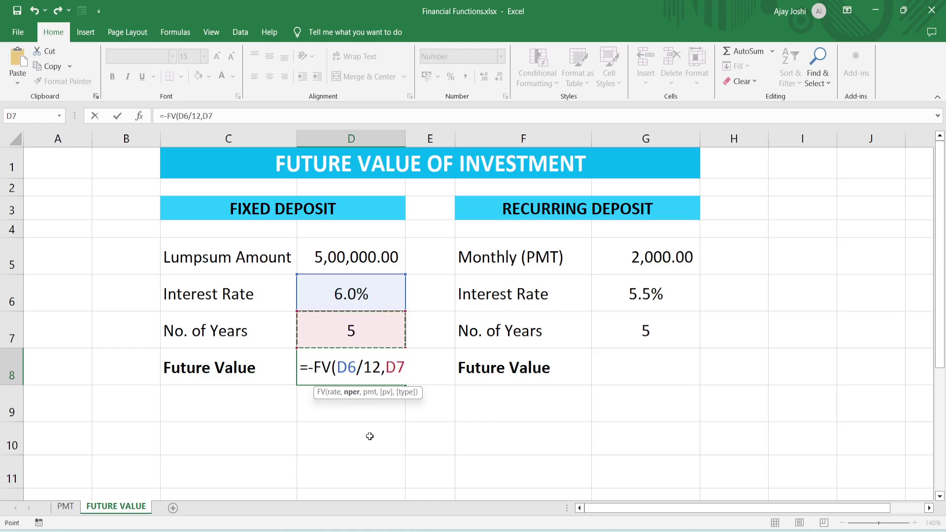
text(*12,)
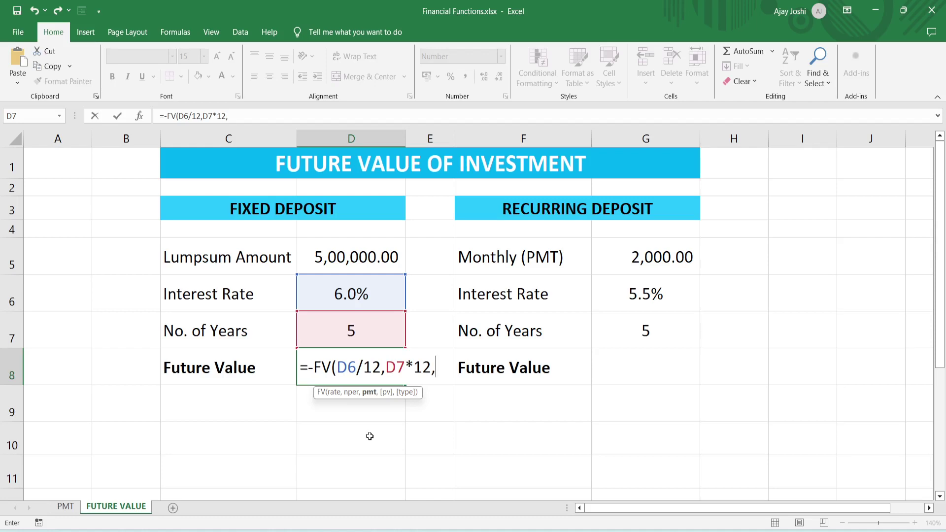
Step: Complete the fixed deposit's FV formula in D8 with payment 0, present value D5 and type 1, and enter it
text(0,)
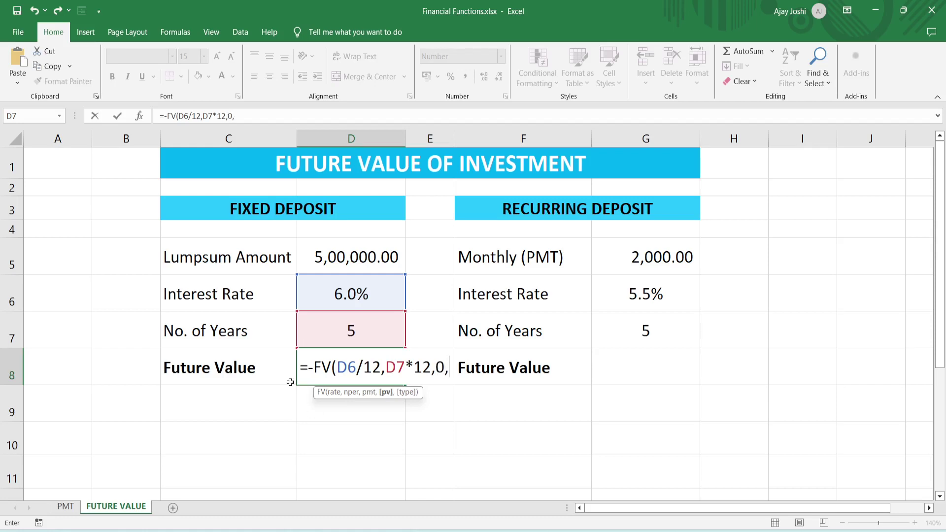
click(374, 254)
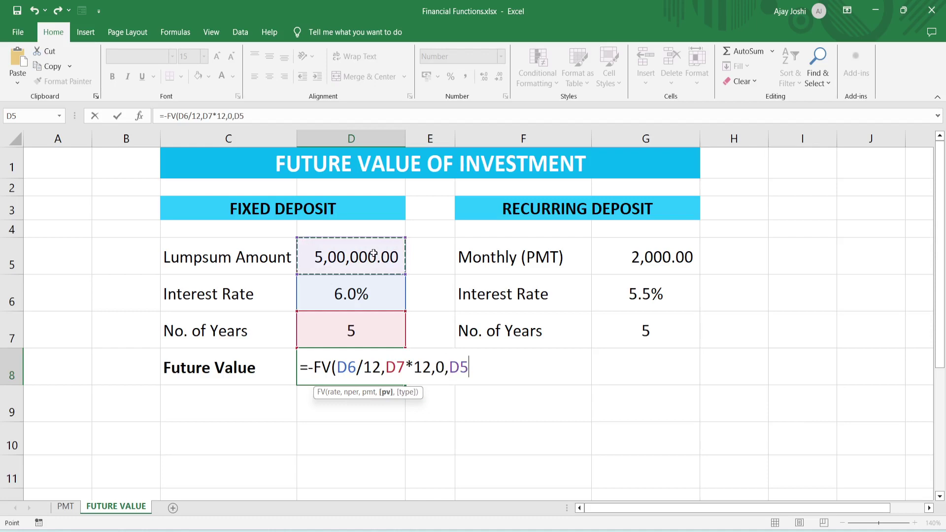
text(,)
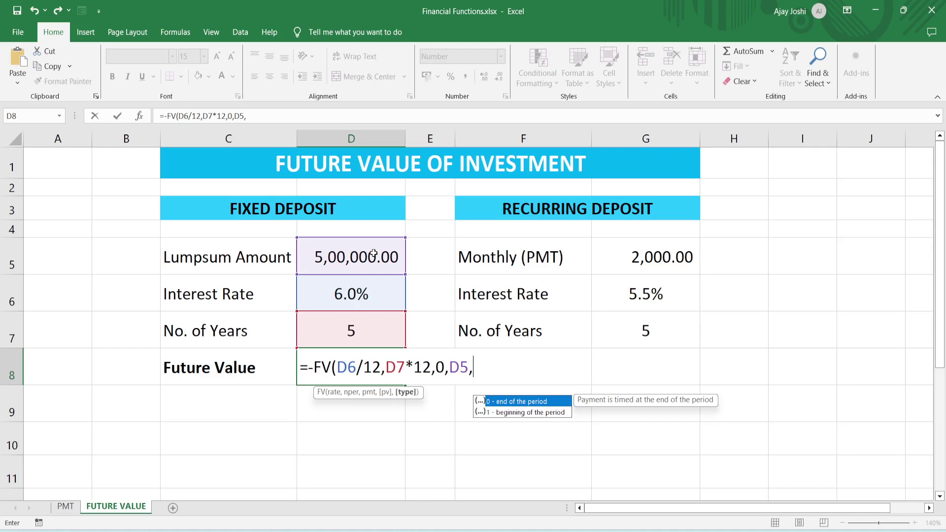
text(1))
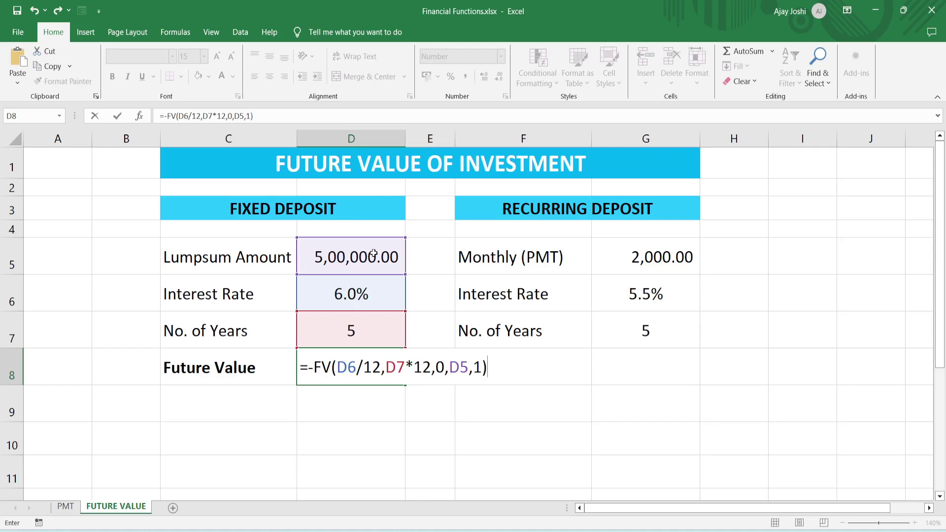
key(Return)
click(377, 367)
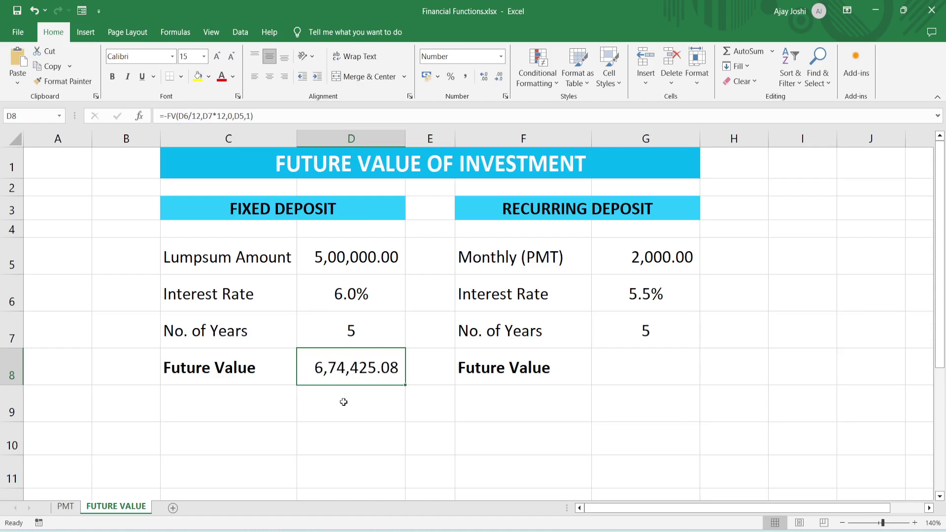
click(375, 287)
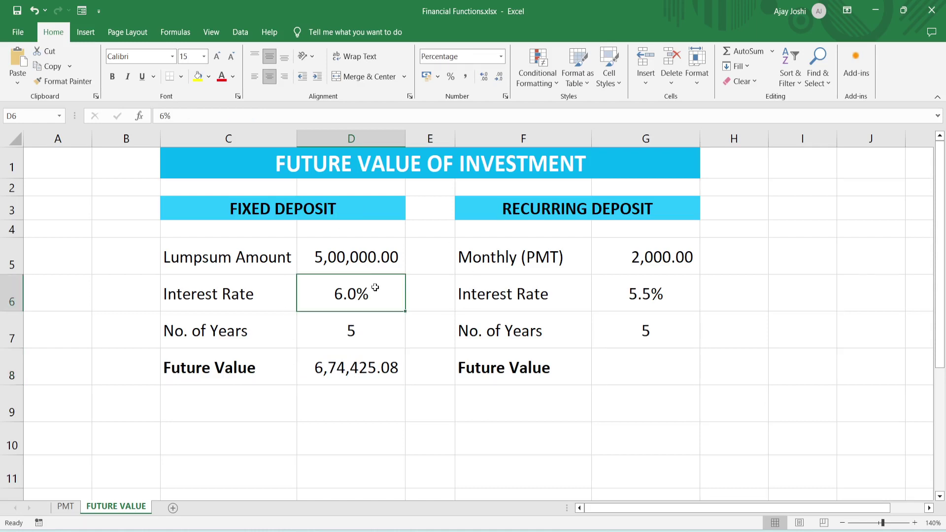
click(360, 444)
Step: Start a negated FV formula in the recurring deposit's Future Value cell G8 with rate G6/12 and G7*12 periods
click(623, 377)
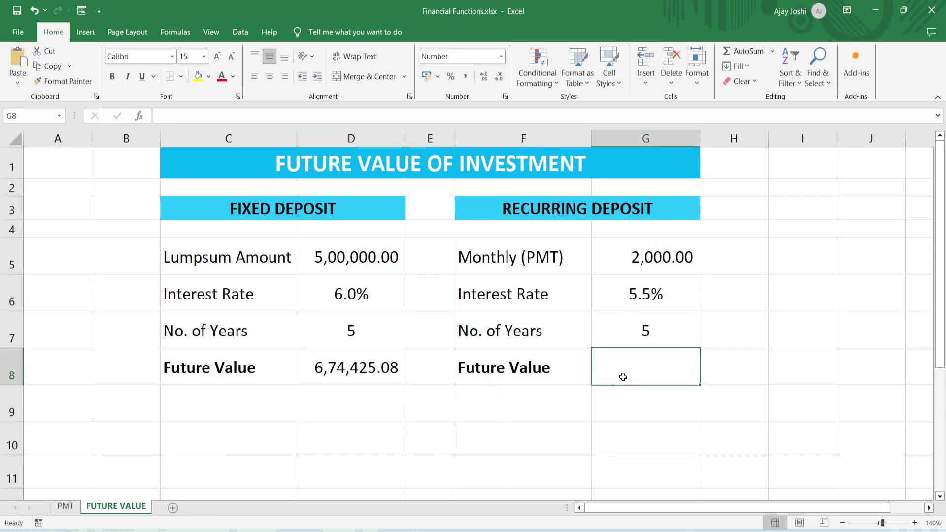
double_click(623, 377)
text(=-FV)
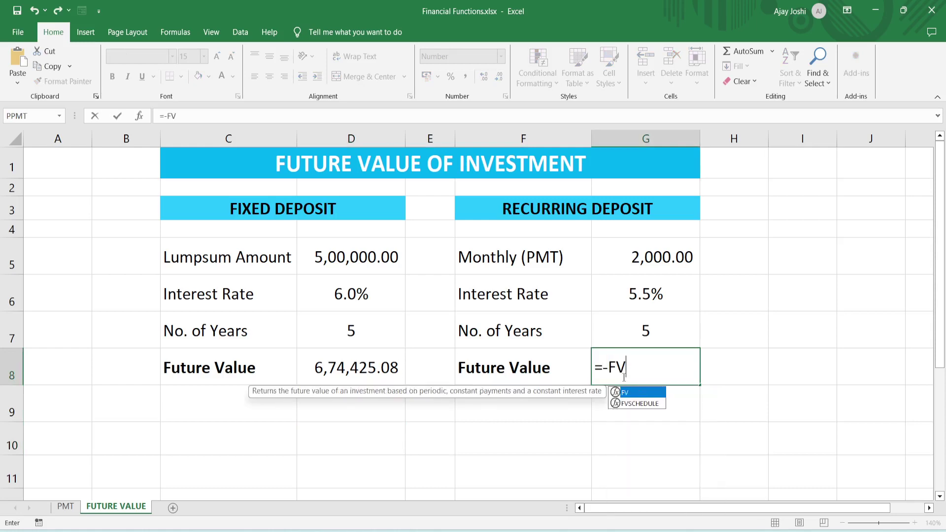
text(()
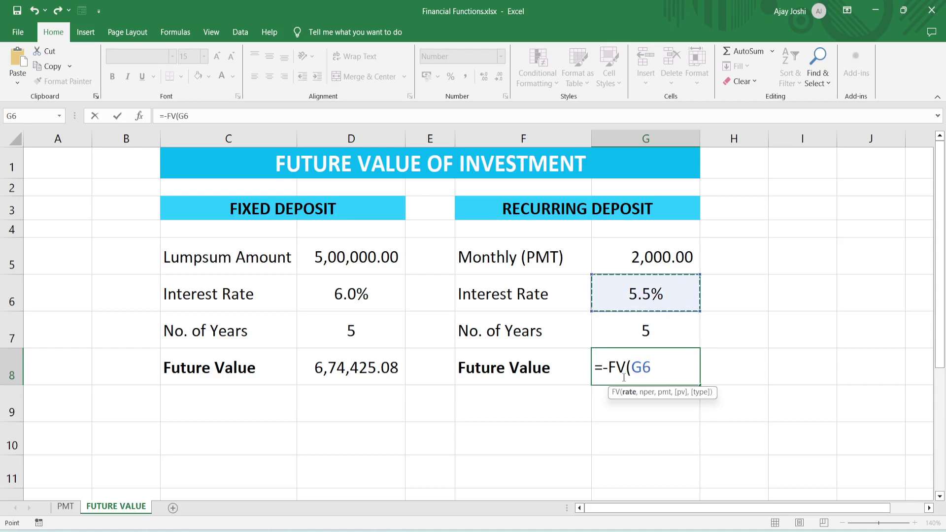
text(/12,)
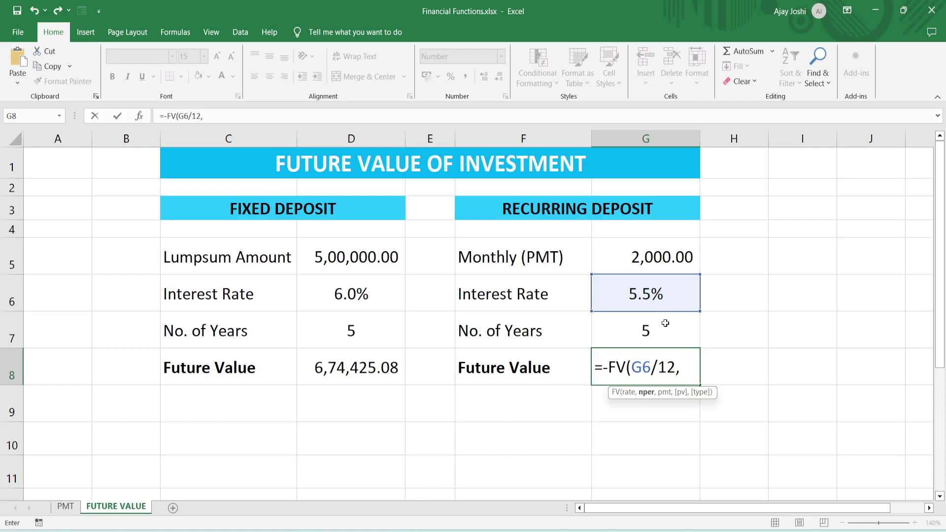
click(665, 325)
text(*12)
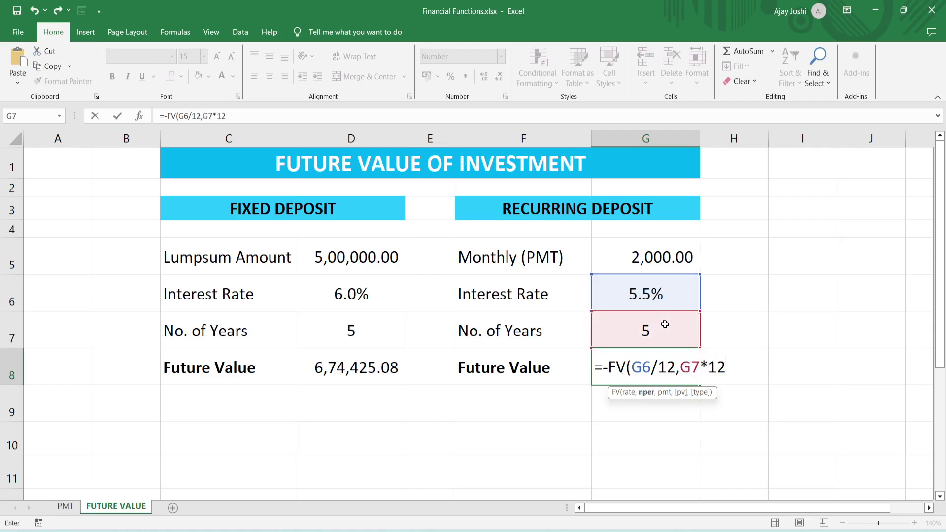
Step: Complete the recurring deposit's FV formula in G8 with payment G5, present value 0 and type 1, and enter it
text(,)
click(653, 256)
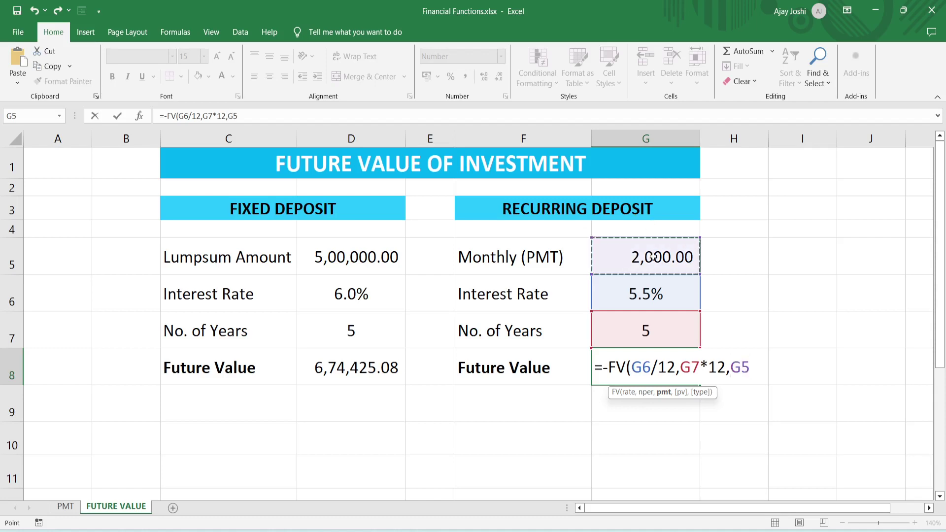
text(,)
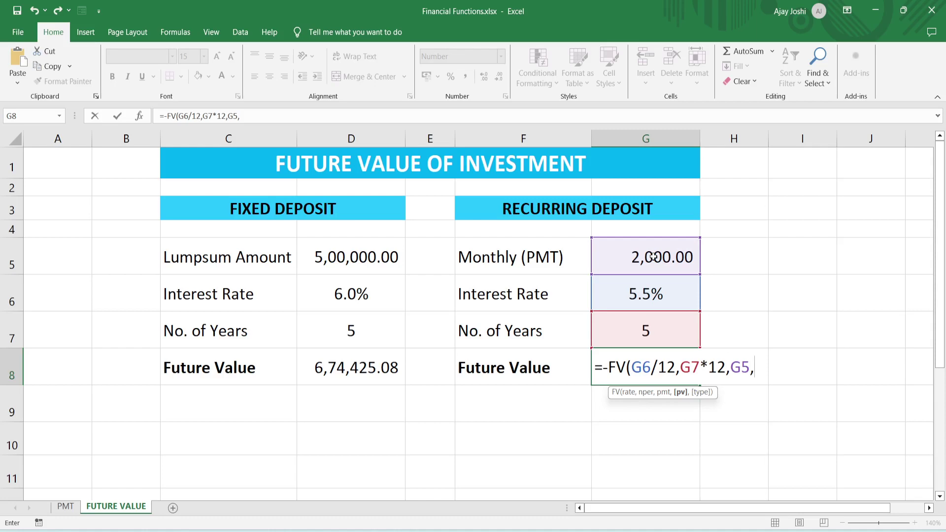
text(0,)
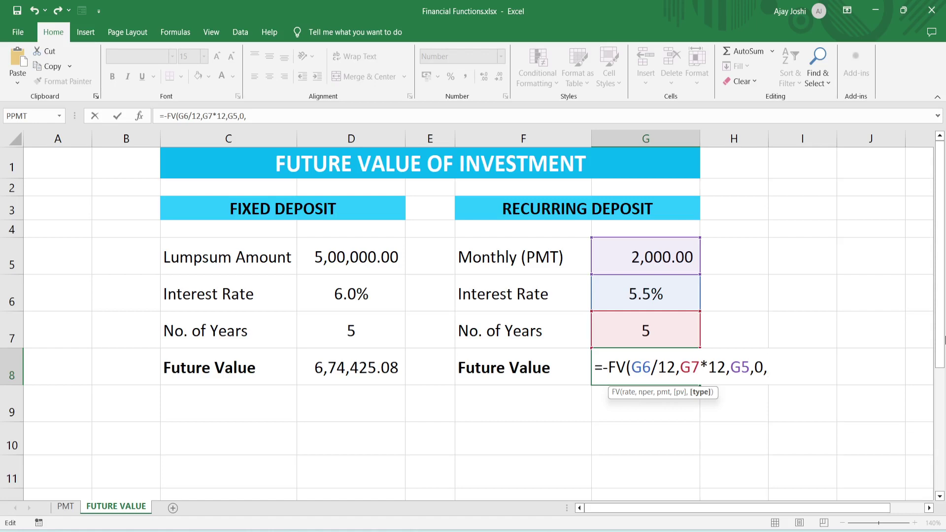
text(1)
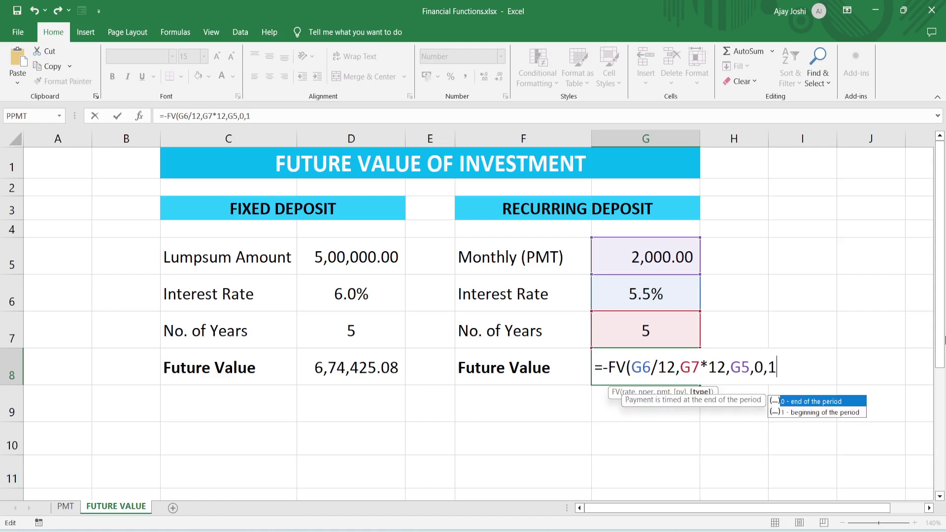
text())
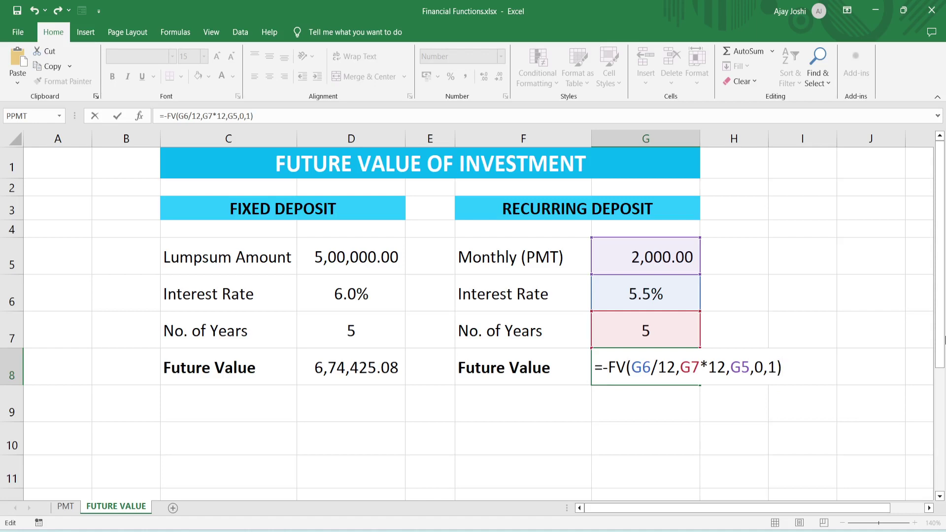
key(Return)
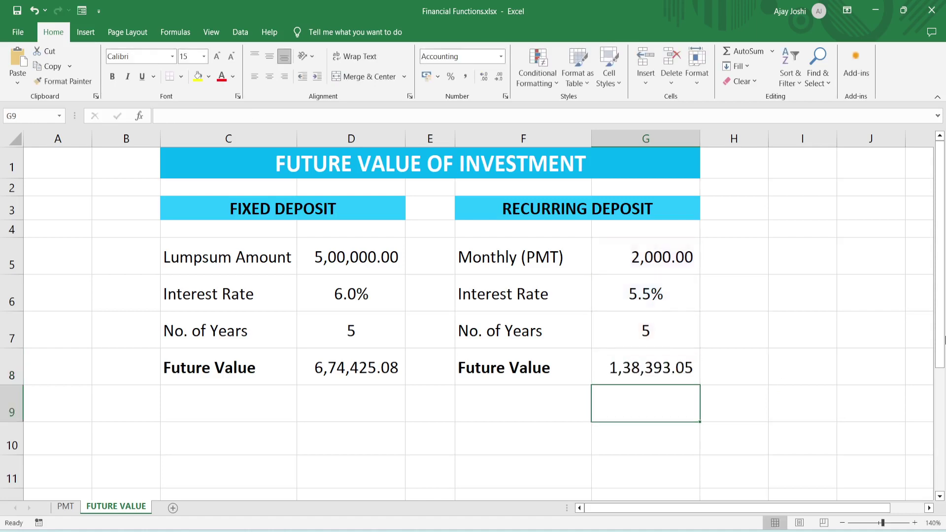
click(661, 263)
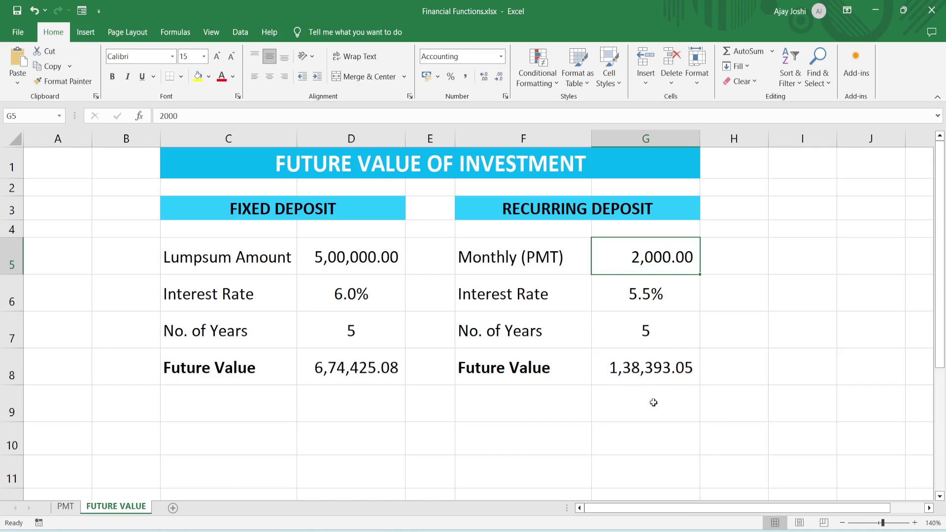
click(208, 419)
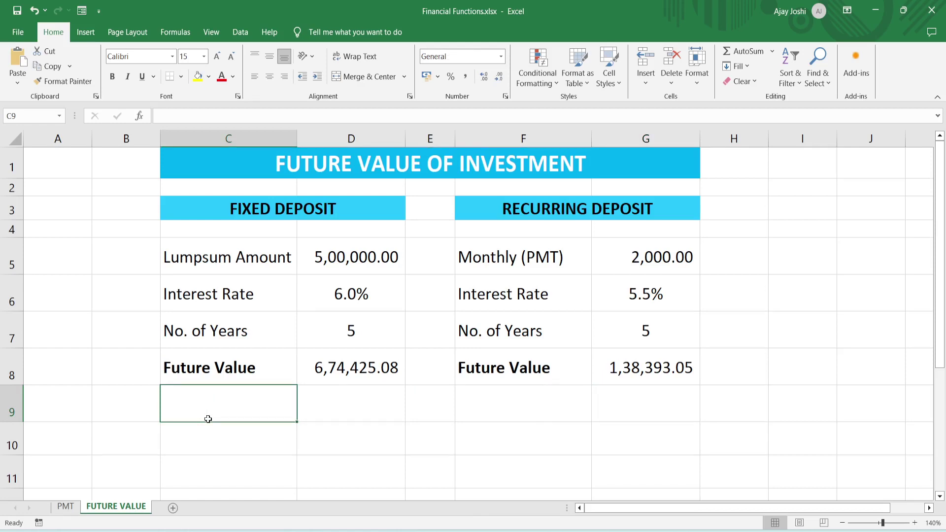